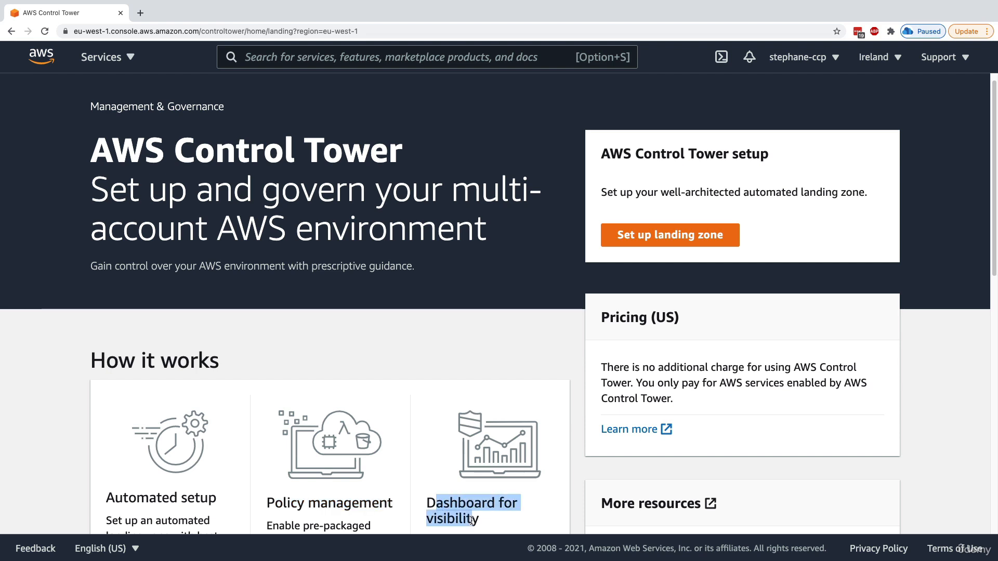
Start the landing zone setup and scroll down to the master account section
left_click(528, 411)
scroll(528, 411, "up", 1)
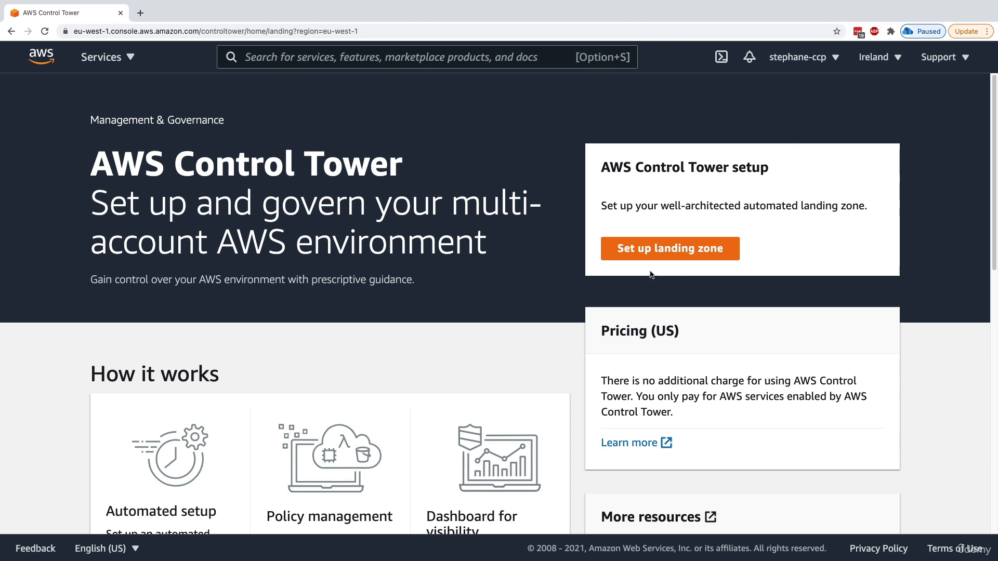
left_click(699, 252)
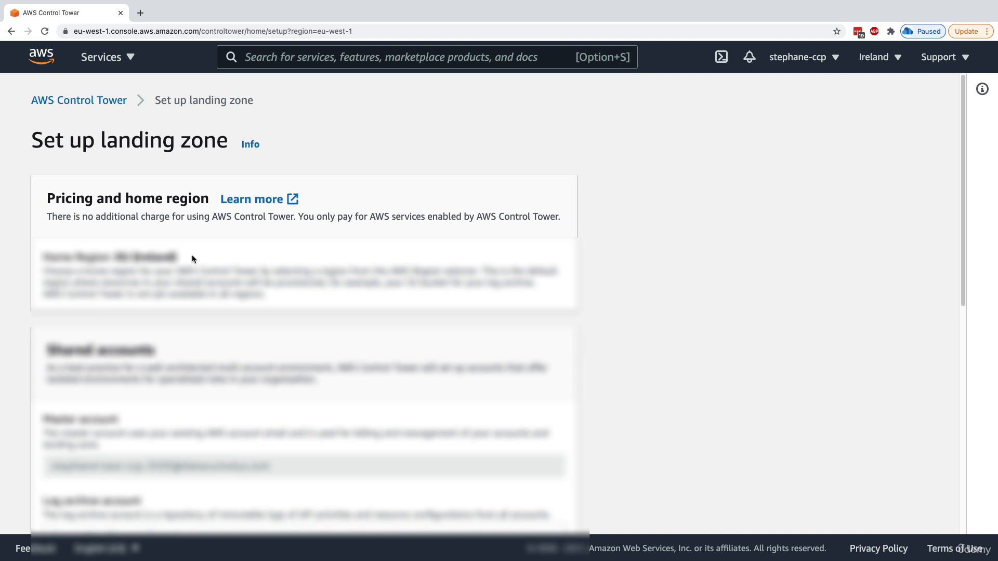
scroll(124, 339, "down", 1)
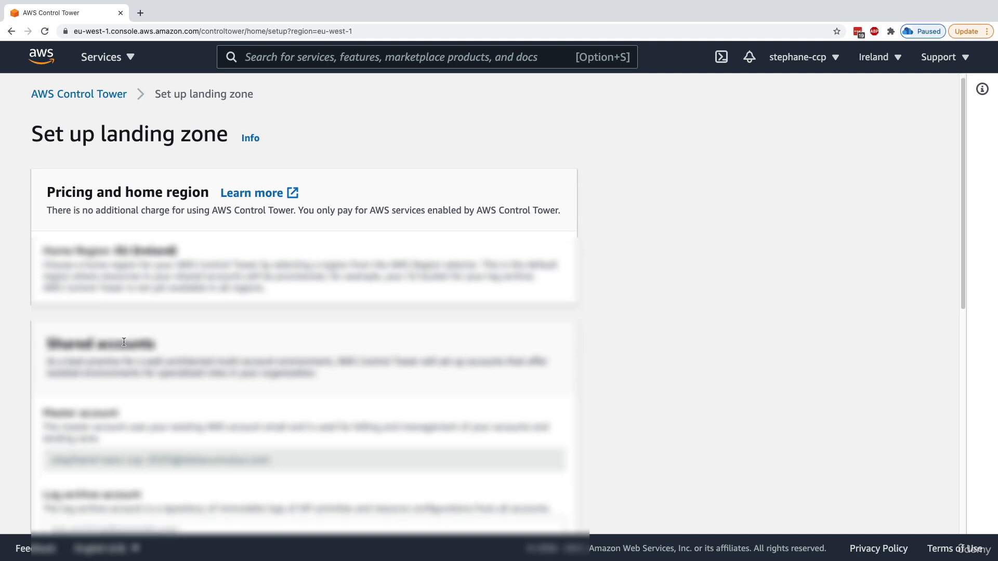
scroll(124, 339, "down", 5)
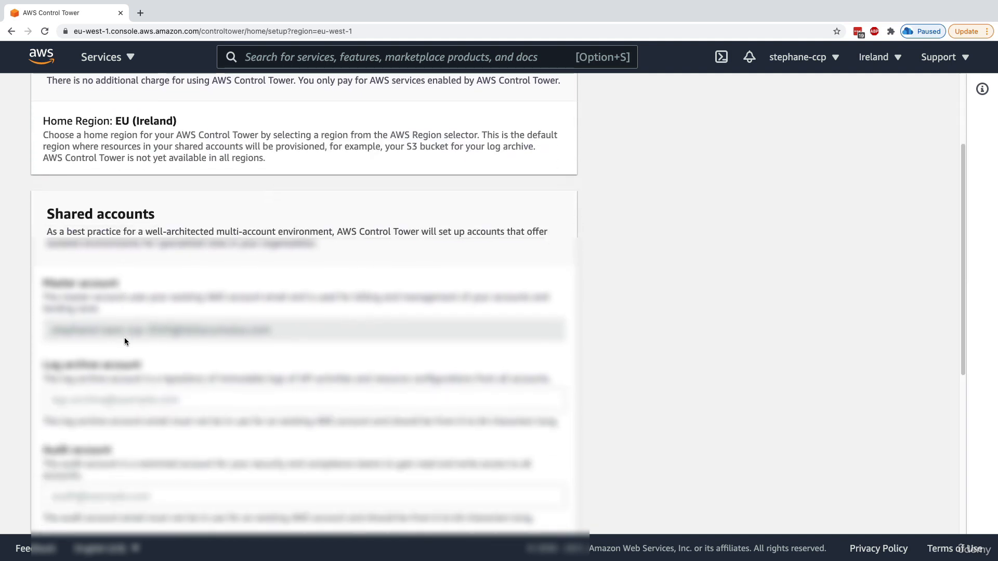
scroll(125, 341, "down", 1)
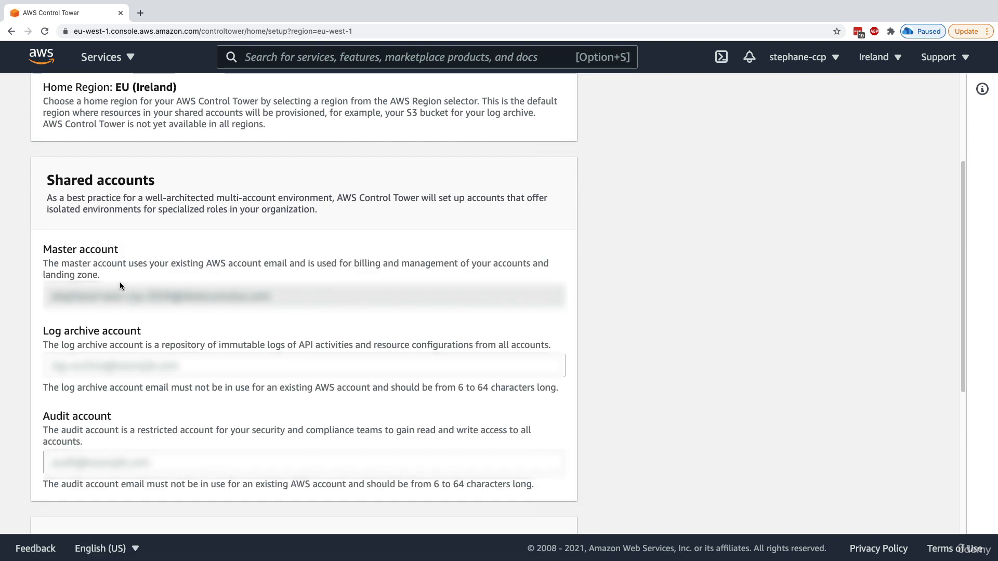
left_click_drag(65, 253, 117, 254)
left_click_drag(187, 263, 279, 267)
left_click(279, 267)
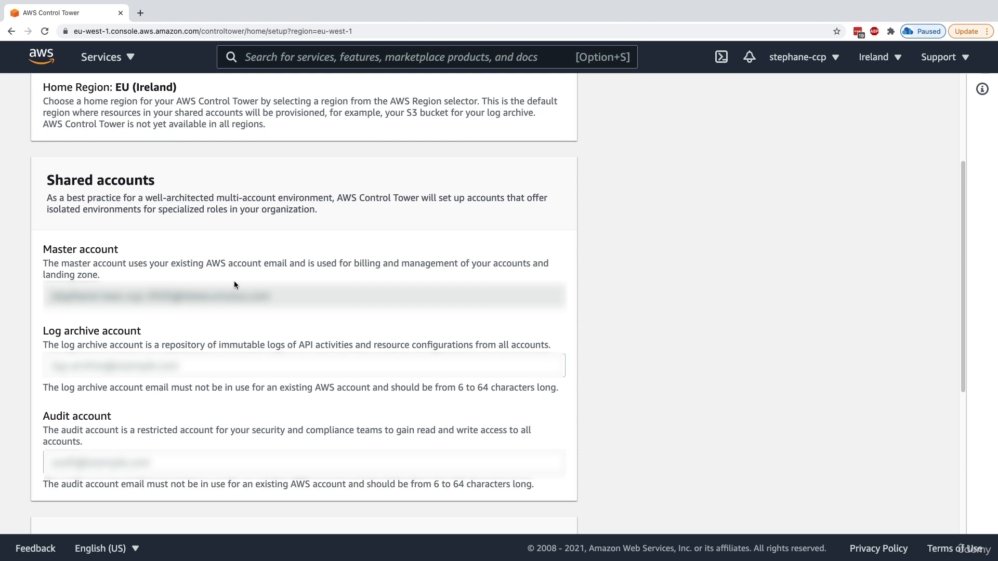
Enter the e-mail address for the Log archive account
left_click_drag(50, 332, 134, 334)
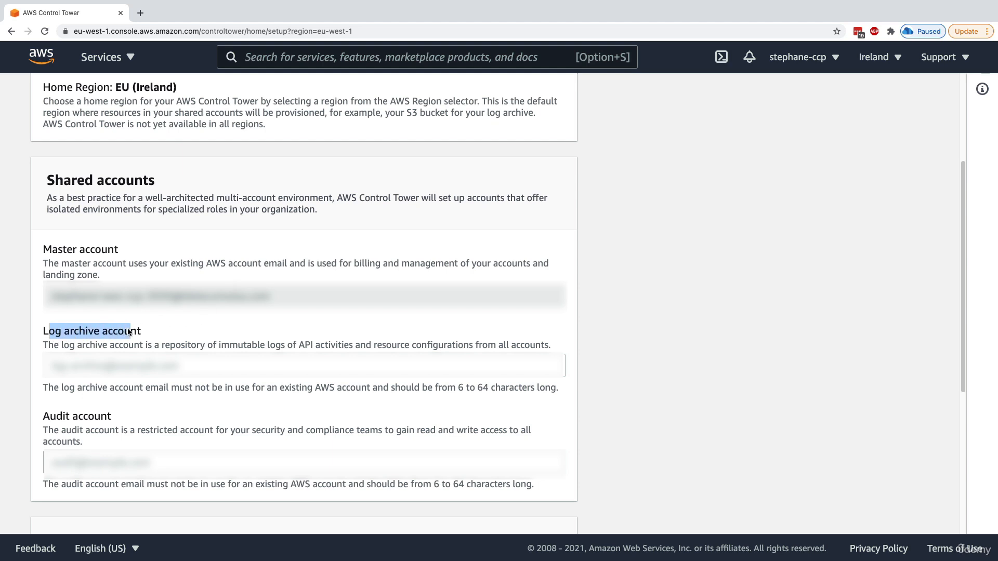
left_click(116, 359)
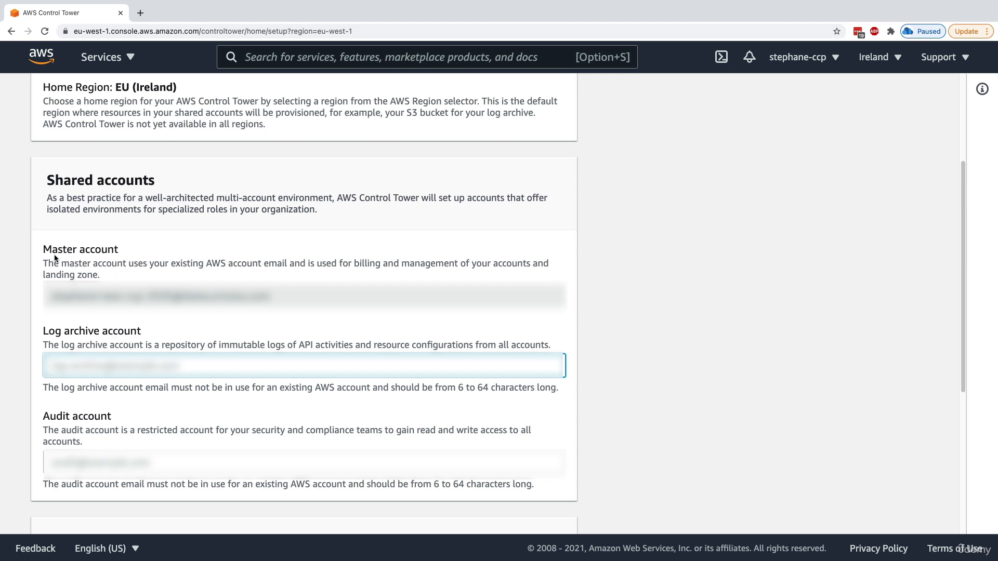
left_click_drag(52, 250, 119, 250)
left_click(100, 331)
left_click(106, 362)
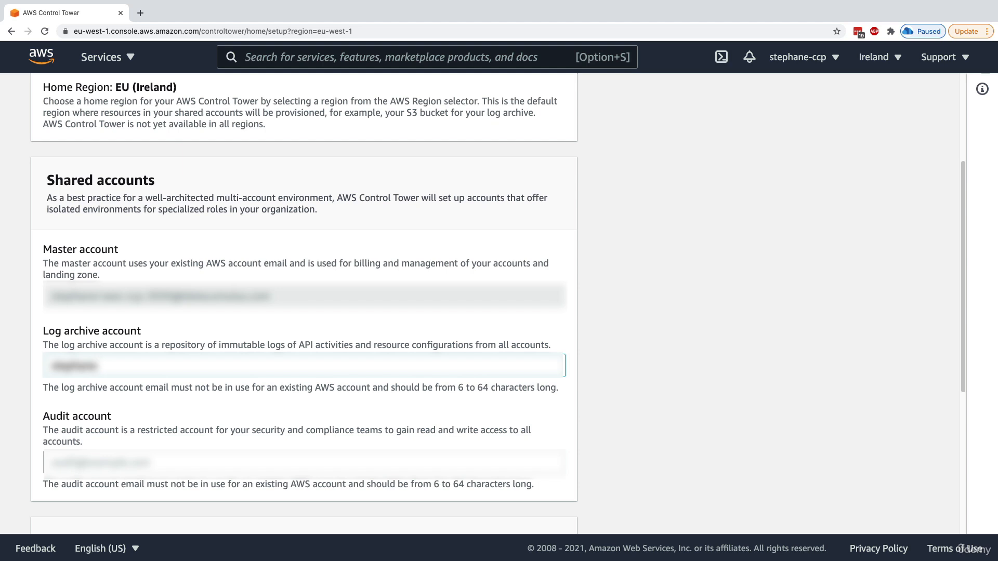
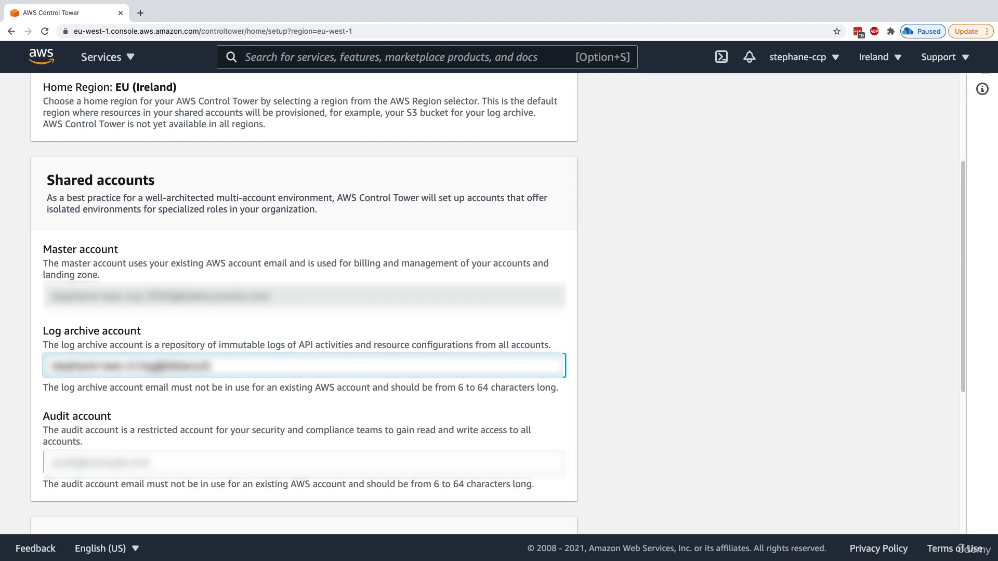
Enter the e-mail address for the Audit account, correcting a typo
key("Tab")
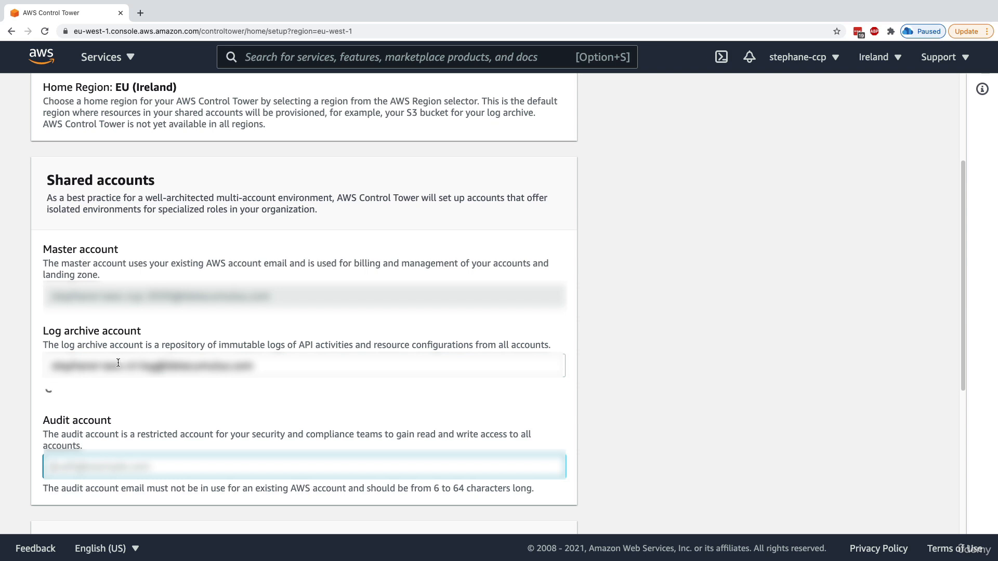
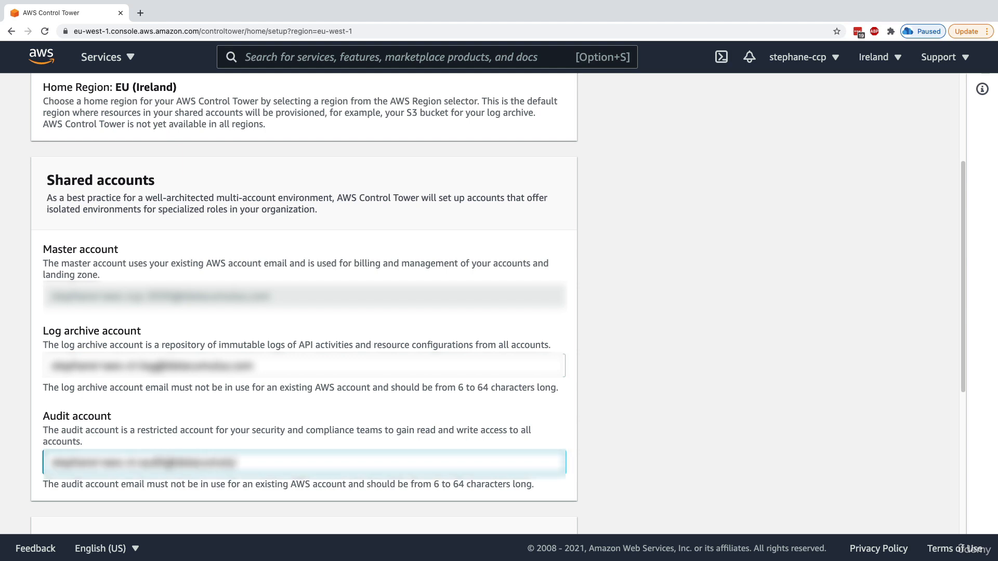
Review the Service permissions section and its required-permissions details
scroll(180, 370, "down", 5)
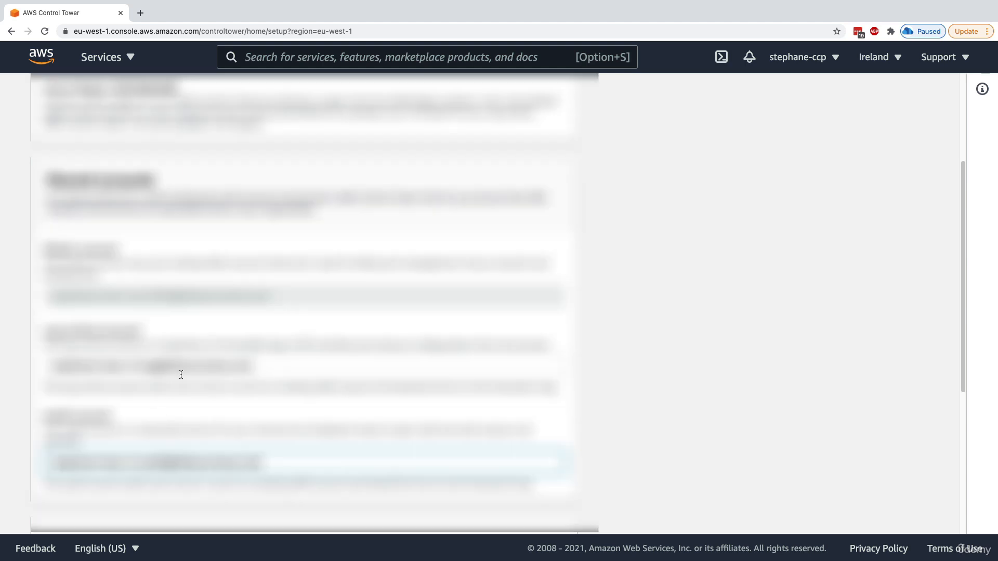
scroll(180, 369, "down", 2)
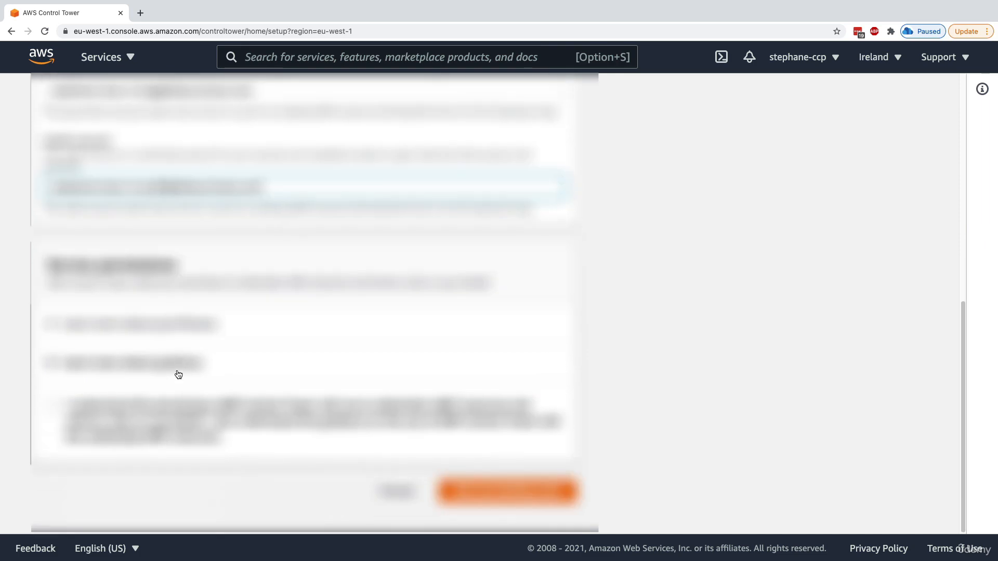
triple_click(145, 283)
left_click(145, 286)
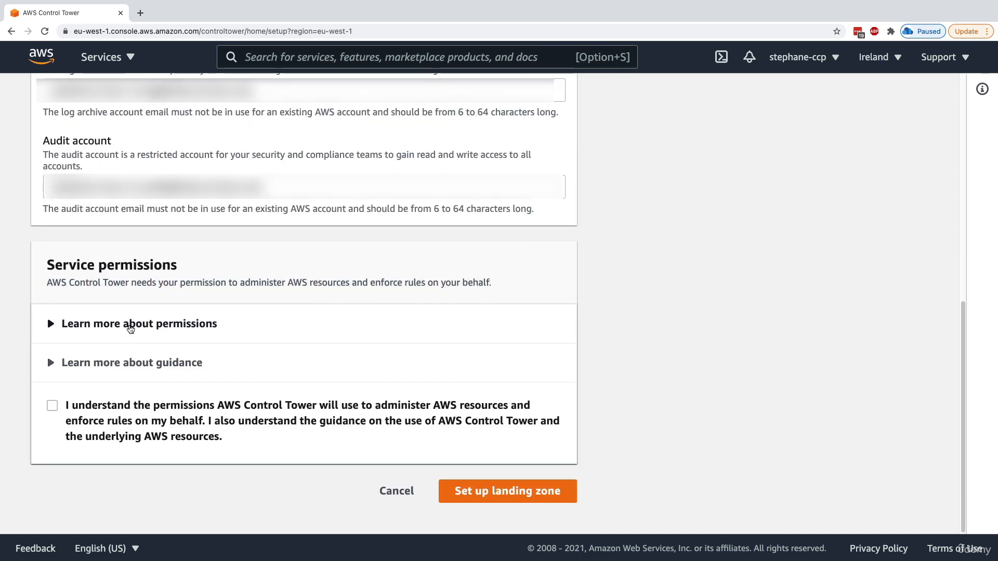
left_click(130, 328)
left_click(139, 334)
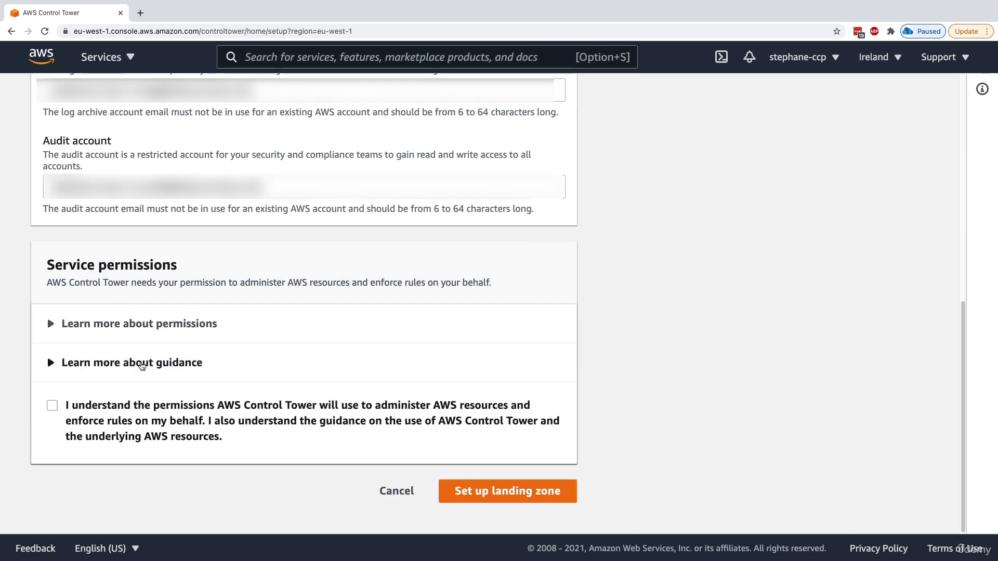
Read the Control Tower guidance, accept the acknowledgement, and launch the landing zone setup
left_click(143, 361)
scroll(144, 357, "down", 2)
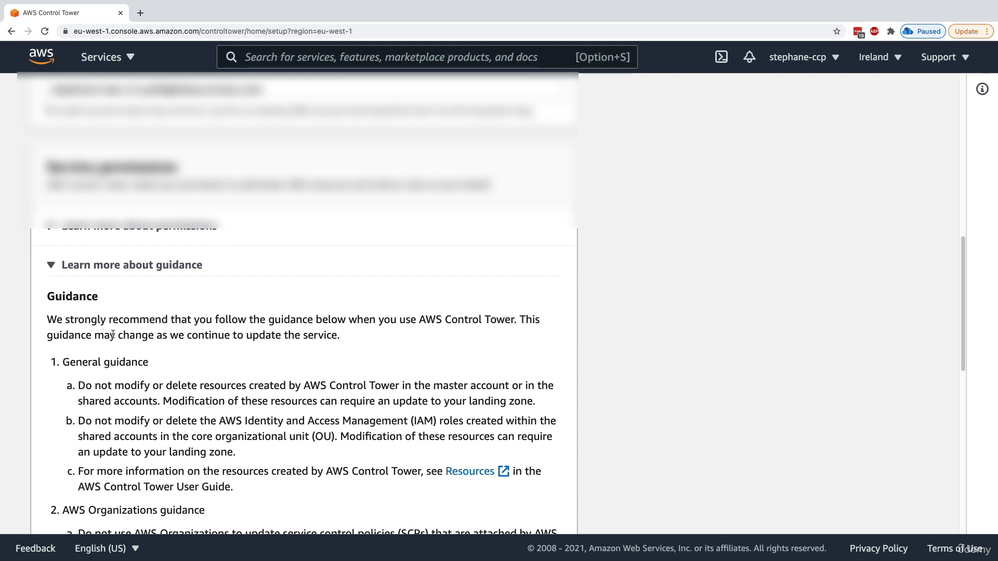
scroll(138, 345, "down", 2)
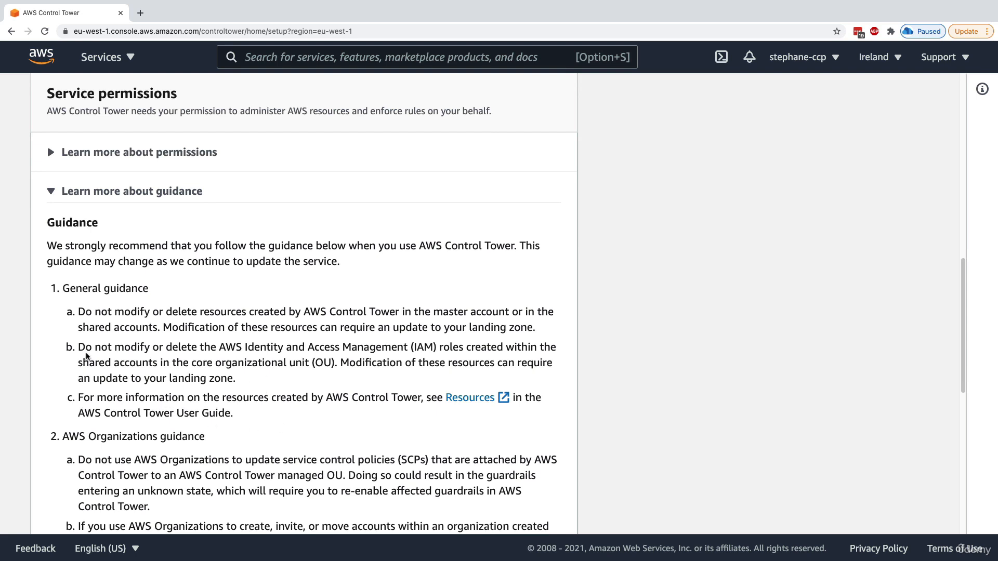
left_click_drag(92, 245, 126, 385)
left_click(128, 397)
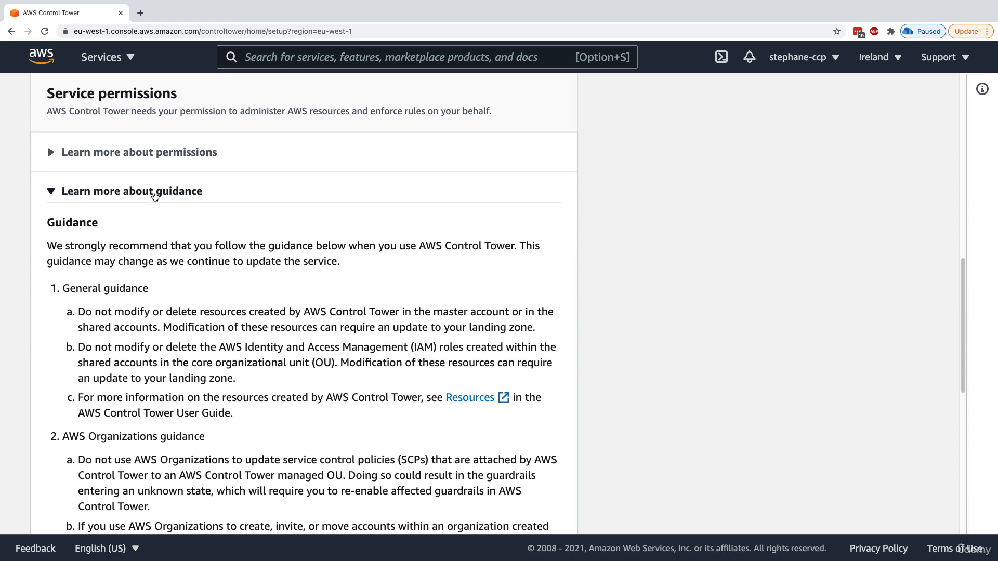
left_click(155, 196)
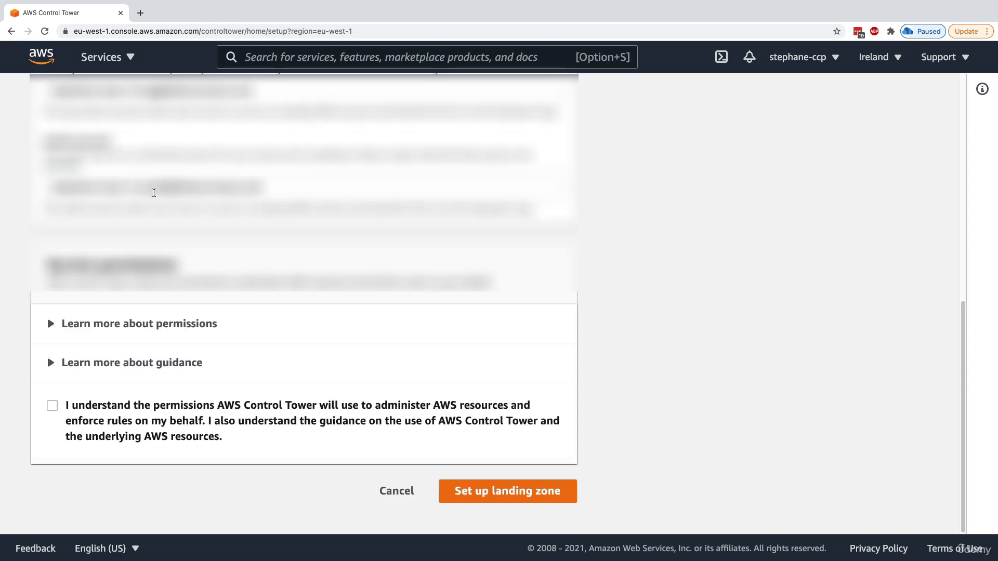
left_click(53, 406)
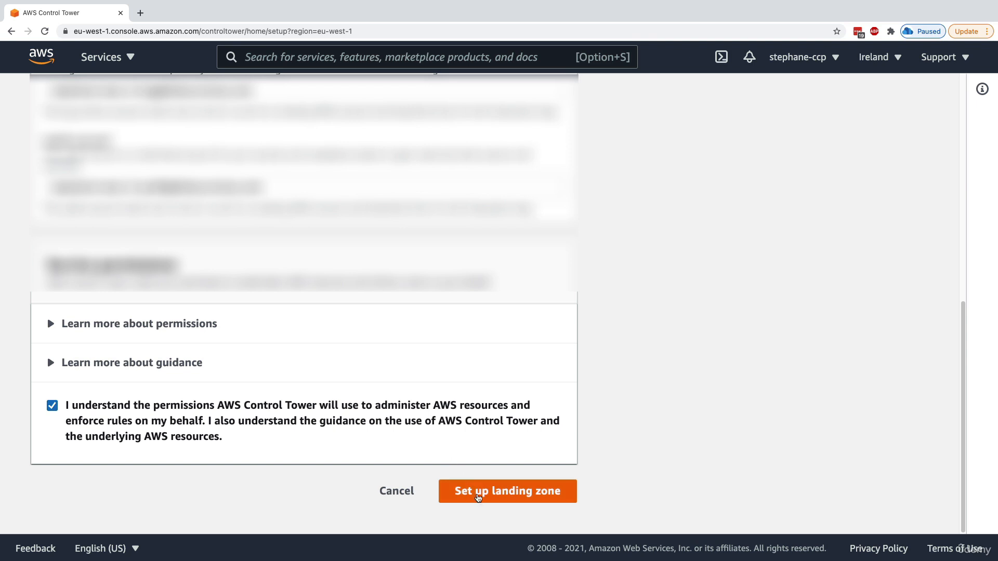
left_click(477, 492)
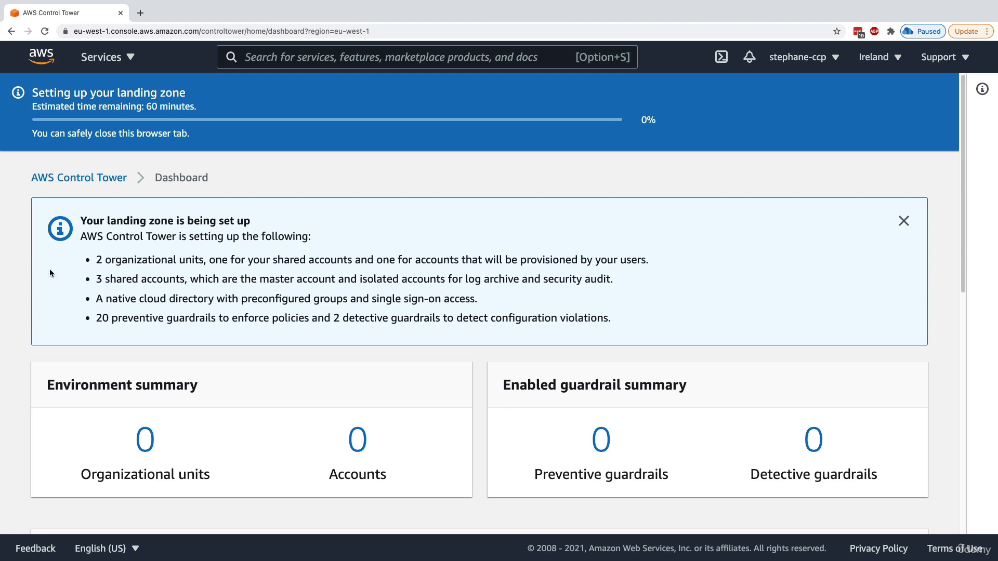
Review the planned organizational units, shared accounts and guardrails while setup shows 0%
left_click_drag(95, 259, 180, 260)
left_click_drag(108, 281, 471, 303)
left_click(468, 303)
left_click_drag(102, 320, 601, 323)
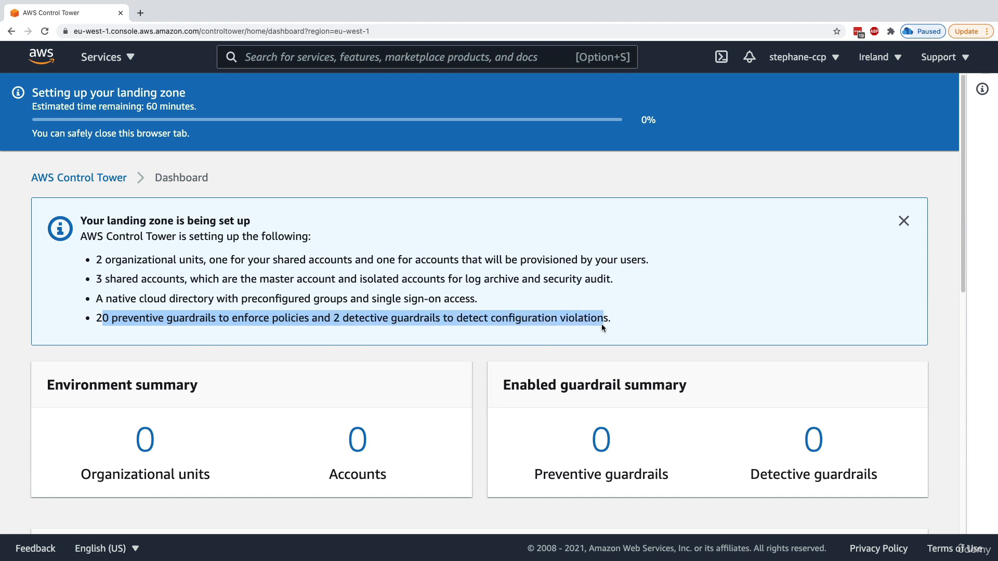
left_click(601, 324)
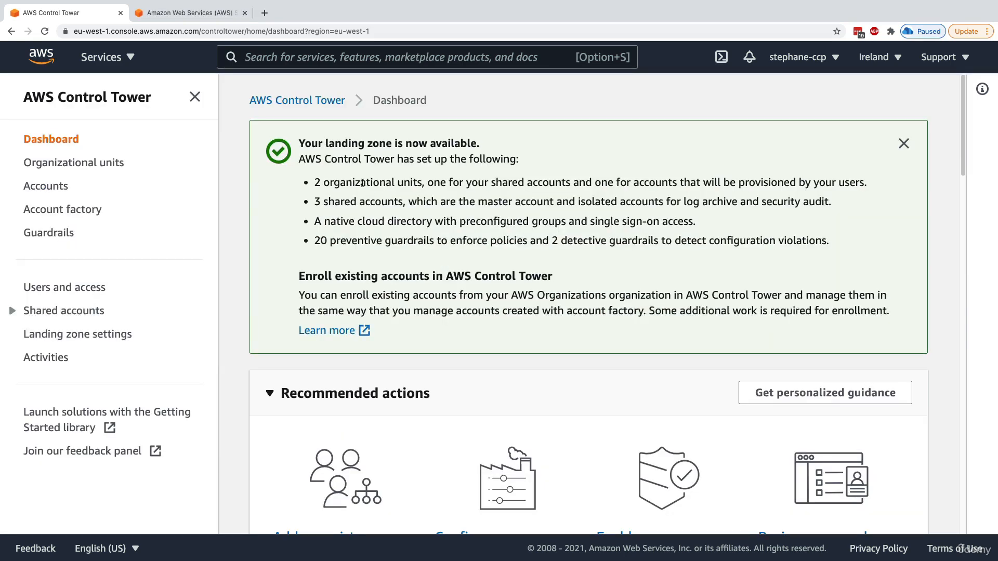
left_click_drag(315, 182, 429, 193)
left_click_drag(314, 203, 378, 202)
left_click_drag(478, 205, 527, 203)
left_click_drag(680, 202, 786, 208)
left_click_drag(332, 221, 620, 224)
left_click(605, 230)
left_click_drag(381, 242, 826, 241)
left_click(725, 243)
left_click(308, 56)
type("organiza")
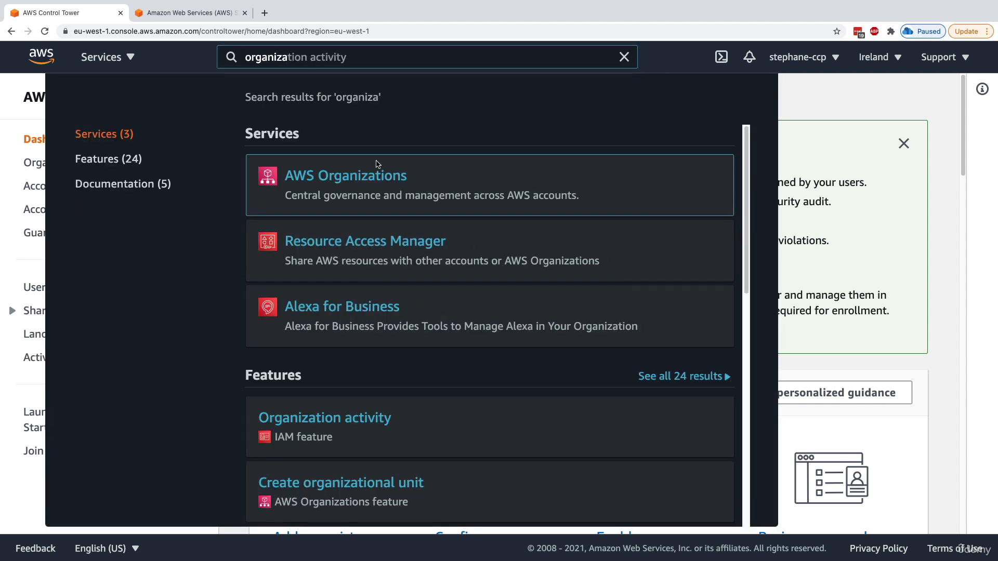
left_click(368, 172, "super")
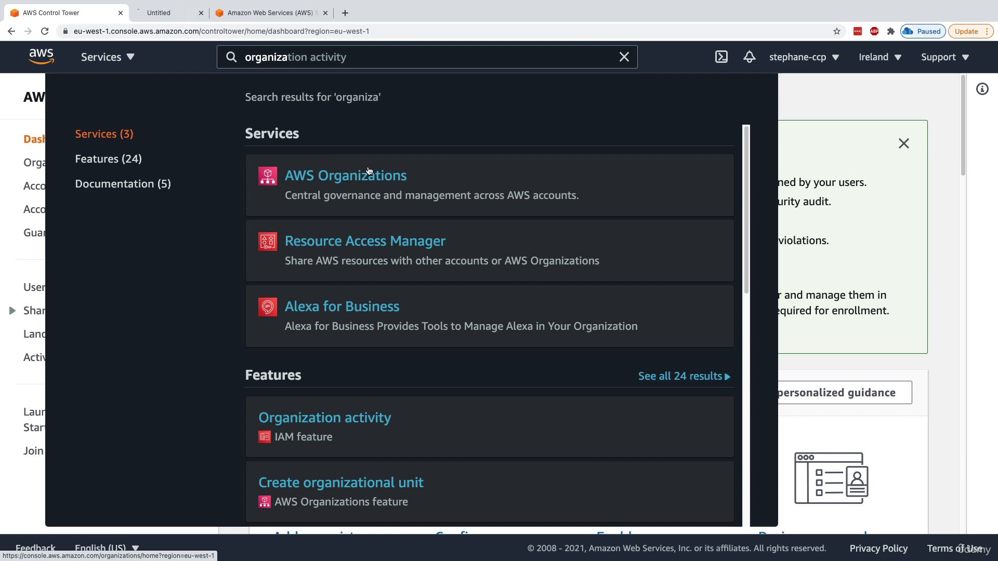
left_click(127, 58)
left_click(174, 12)
scroll(276, 234, "down", 2)
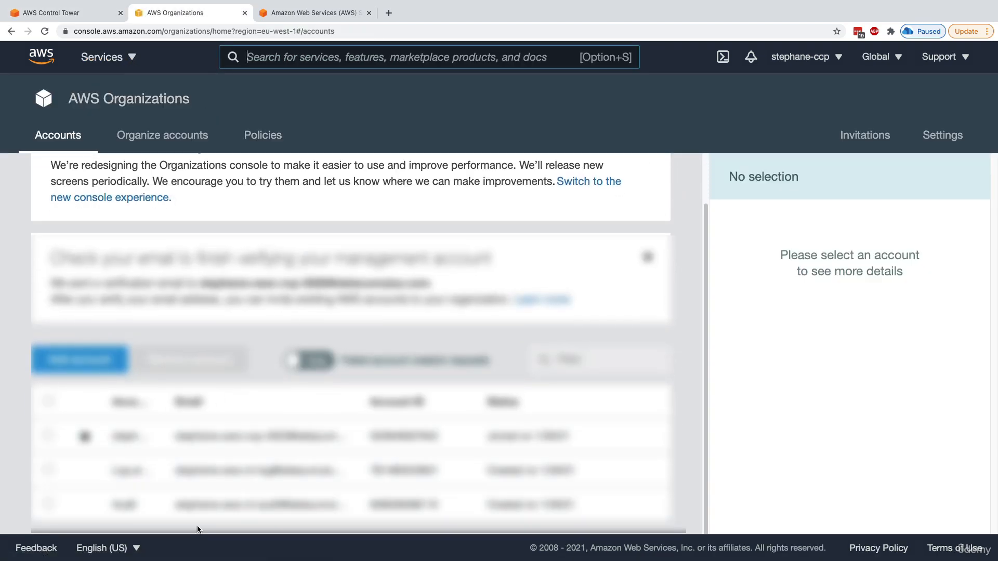
scroll(181, 458, "up", 2)
left_click(180, 130)
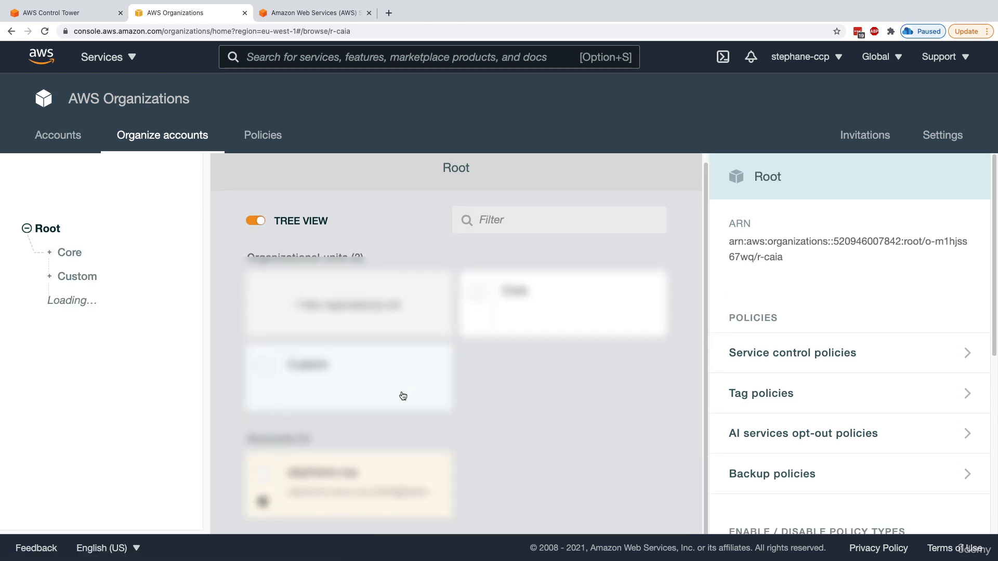
left_click(533, 301)
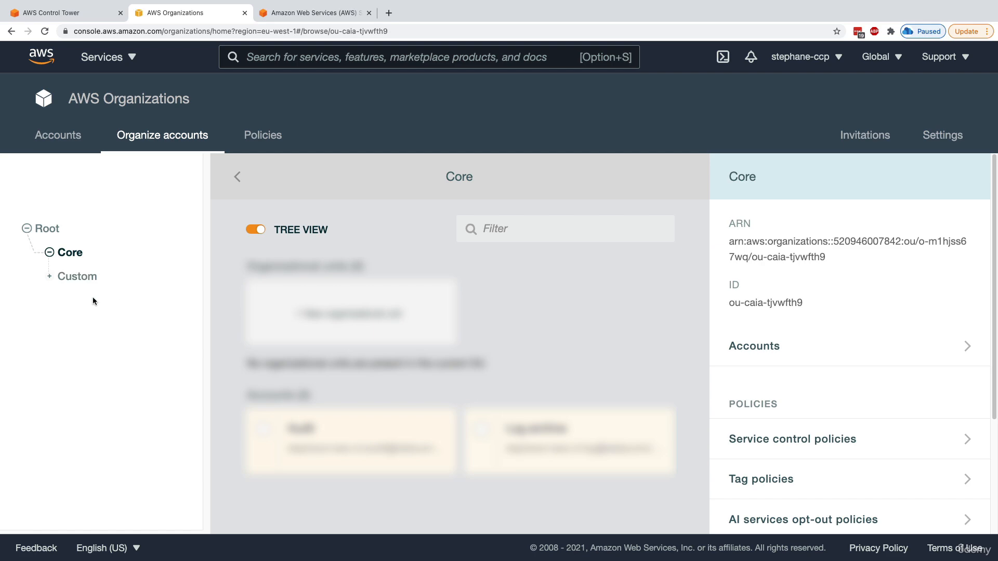
left_click(90, 278)
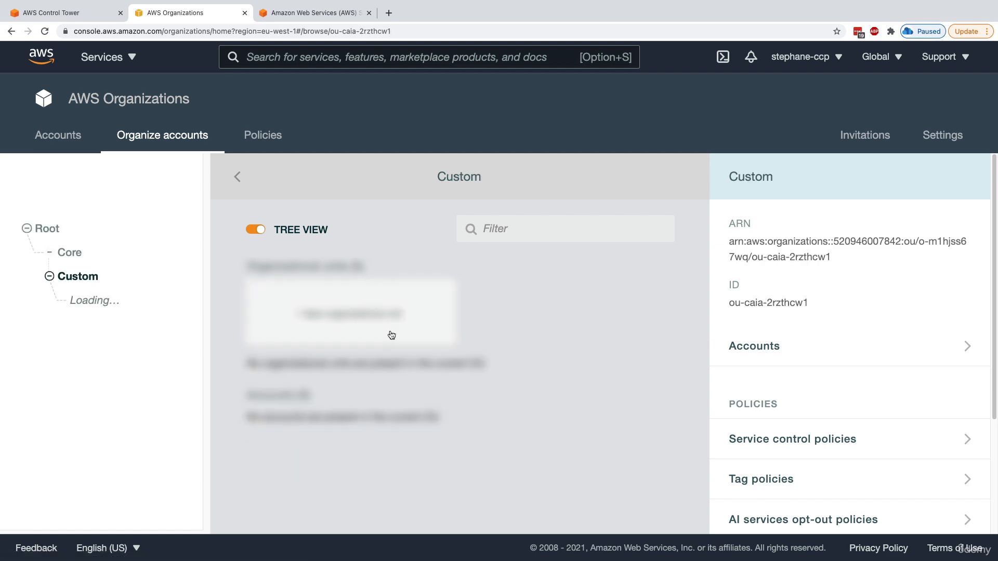
left_click(68, 252)
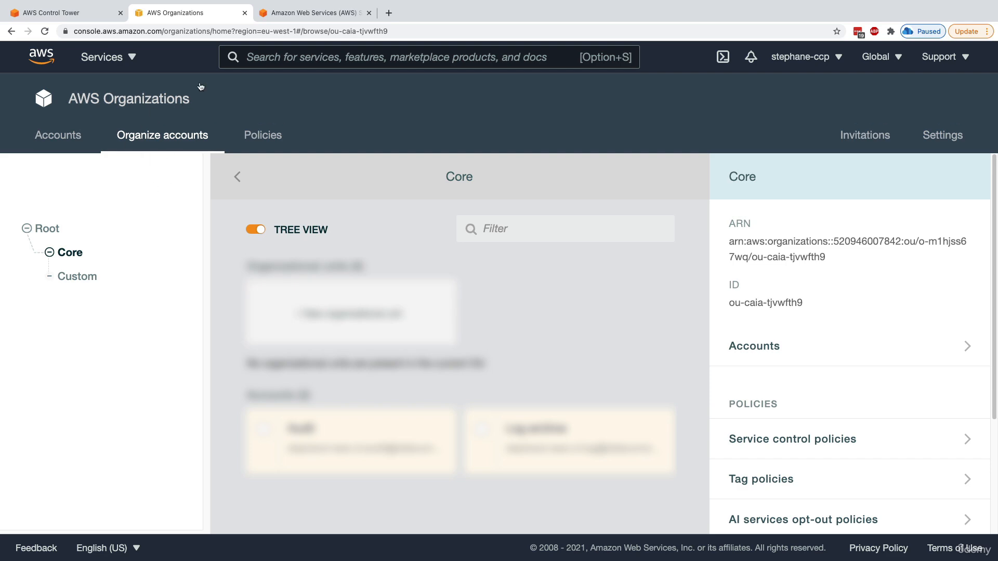
left_click(244, 13)
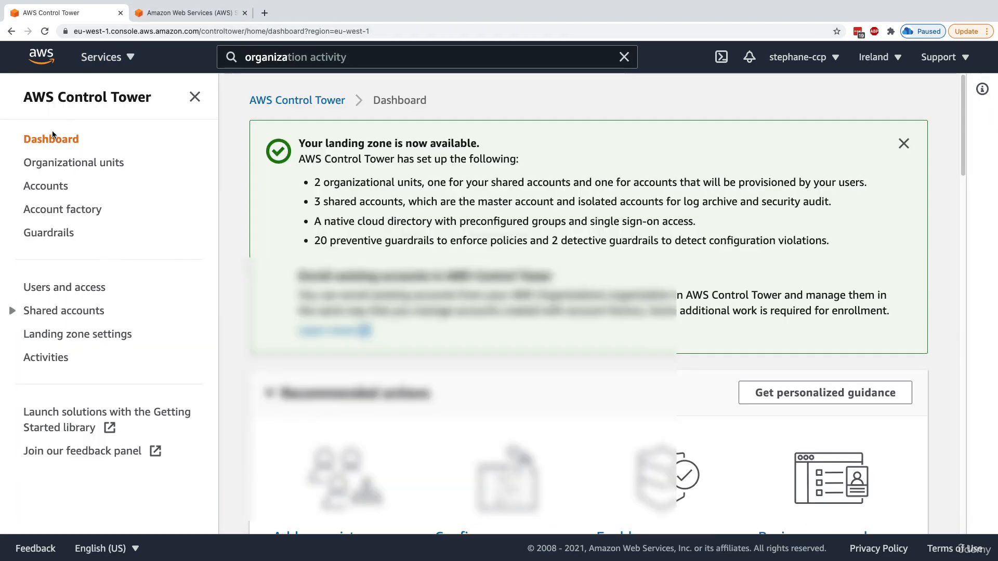
Review the dashboard's Noncompliant resources and Registered organizational units summaries
scroll(316, 246, "down", 5)
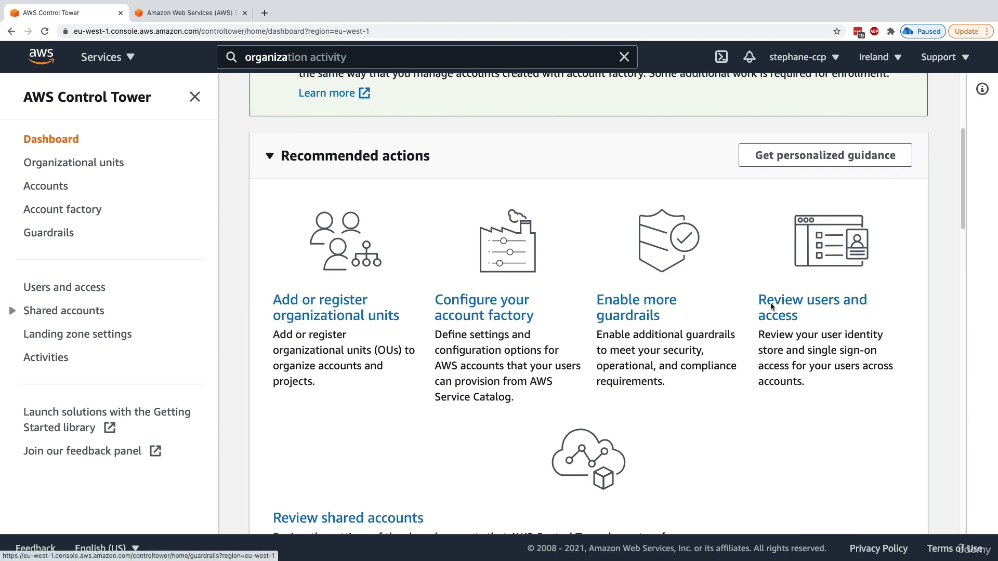
scroll(795, 327, "down", 5)
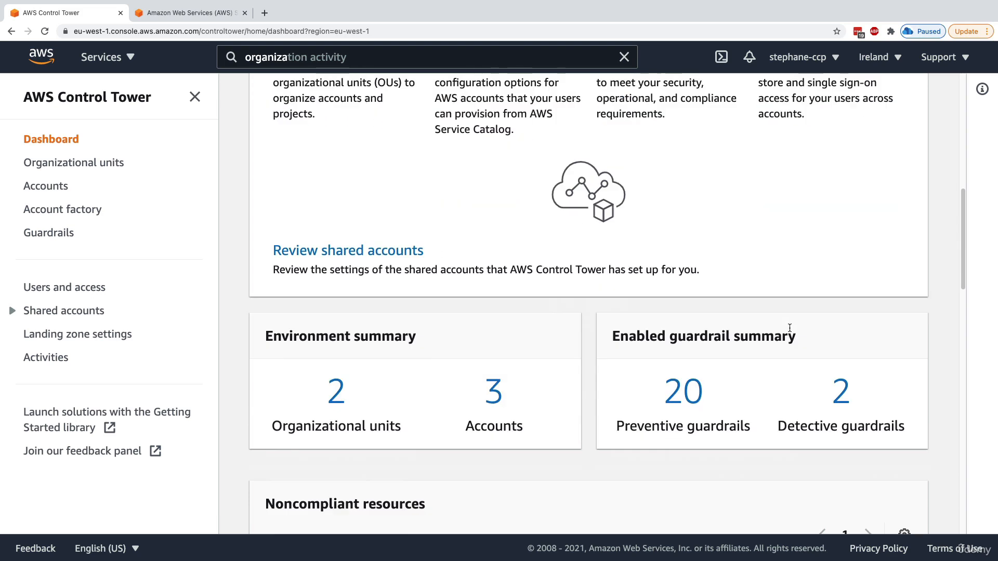
scroll(388, 266, "down", 7)
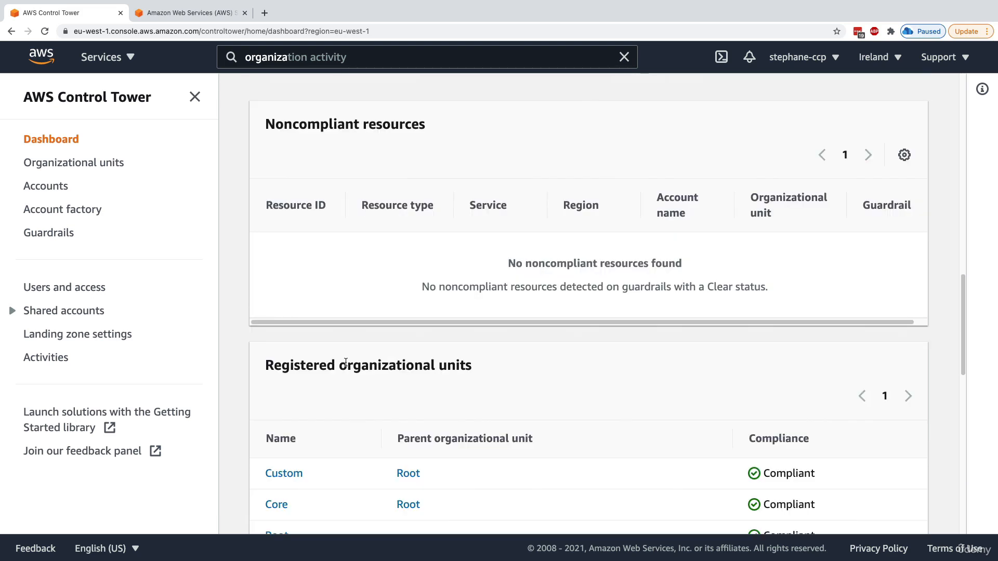
left_click_drag(426, 125, 360, 133)
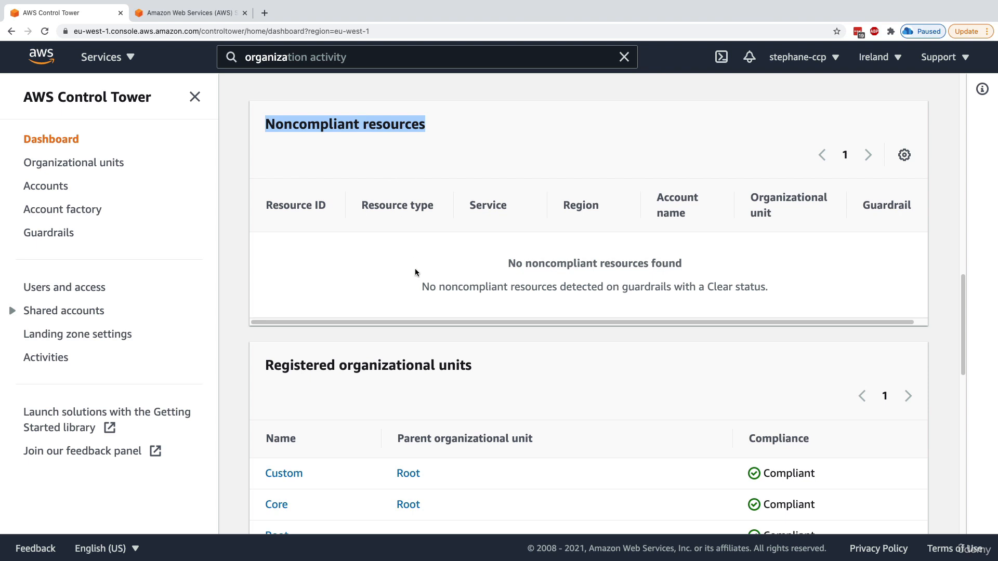
left_click(419, 291)
scroll(419, 291, "down", 3)
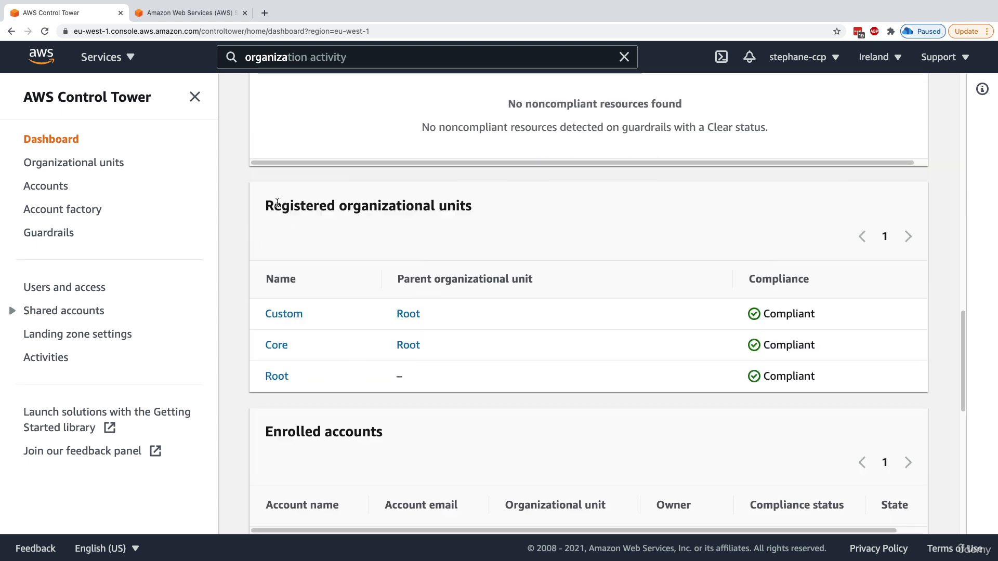
left_click_drag(280, 206, 488, 216)
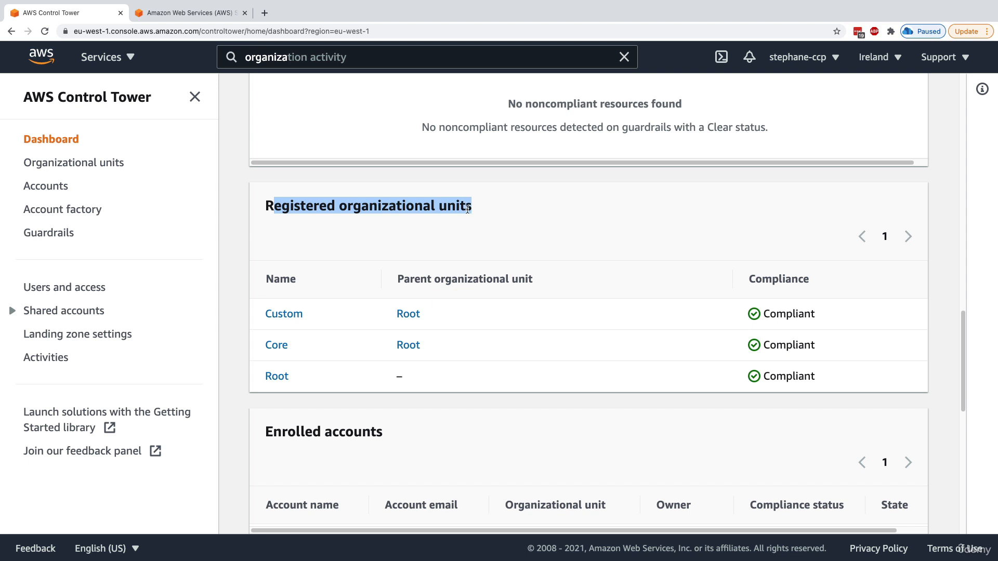
left_click(709, 301)
left_click_drag(764, 313, 789, 374)
left_click(789, 374)
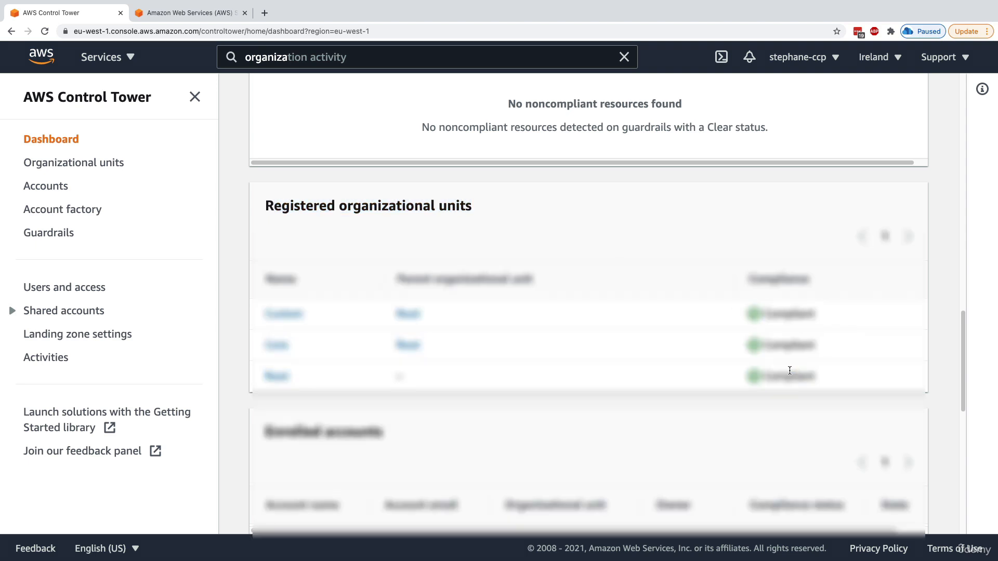
Open 'View all guardrails' in a new tab and switch to it
scroll(779, 373, "down", 4)
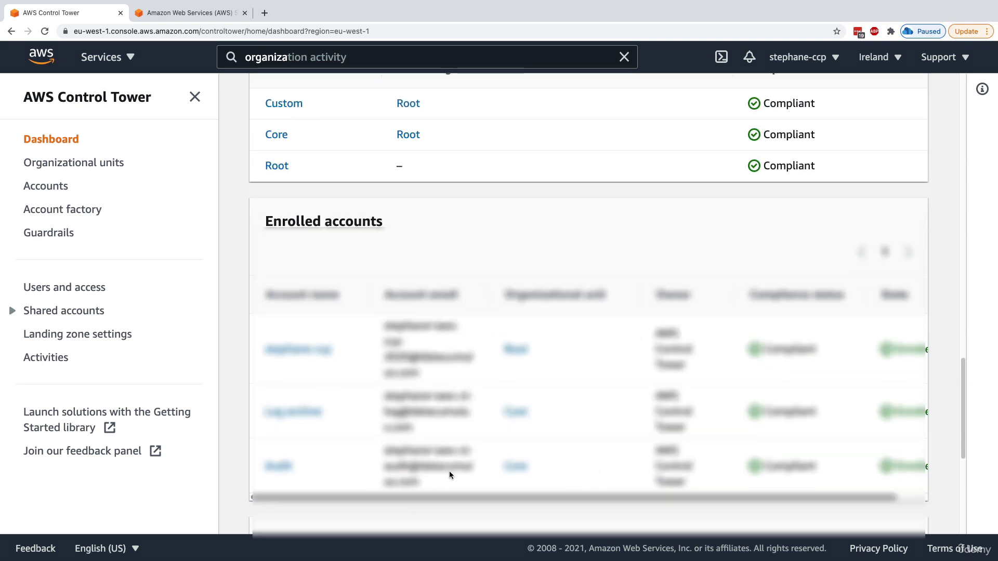
scroll(655, 480, "down", 6)
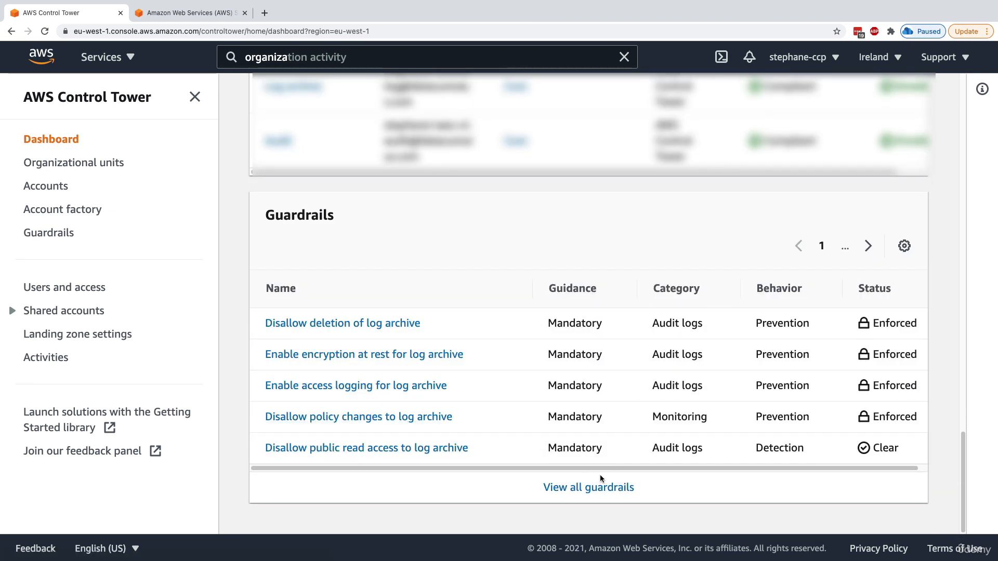
left_click(597, 487, "super")
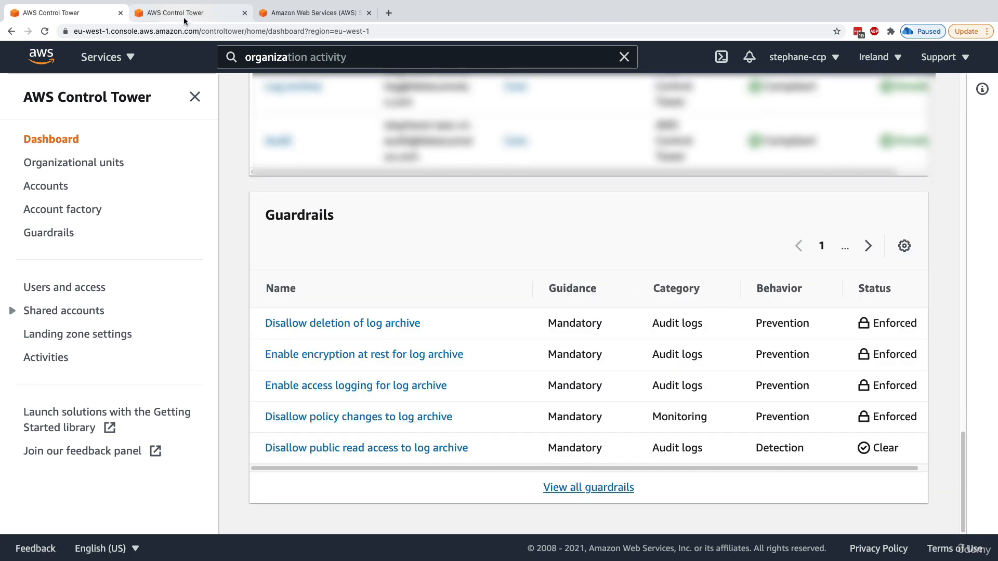
key("ctrl+Tab")
scroll(427, 310, "down", 1)
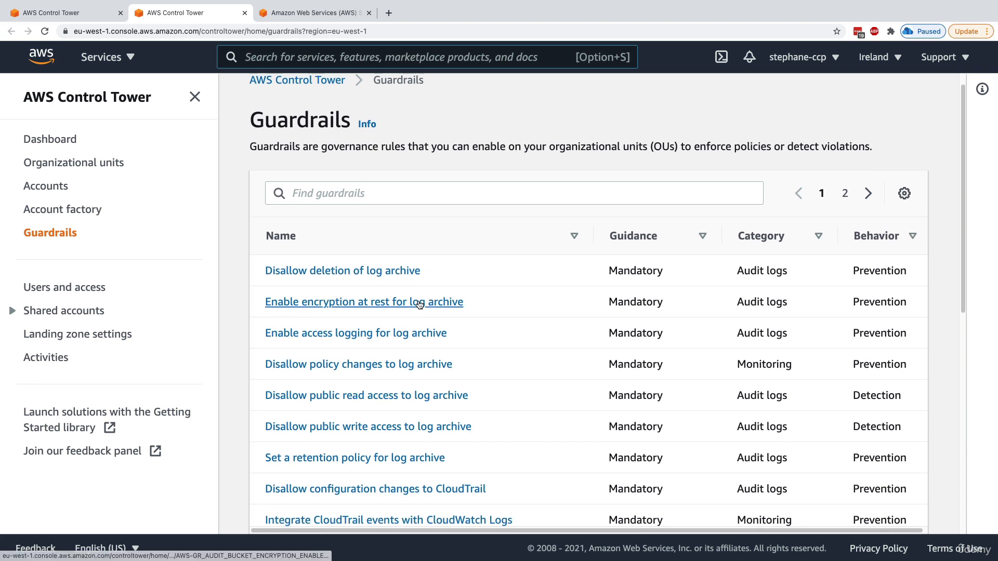
left_click_drag(349, 148, 507, 148)
left_click(508, 148)
scroll(486, 341, "down", 1)
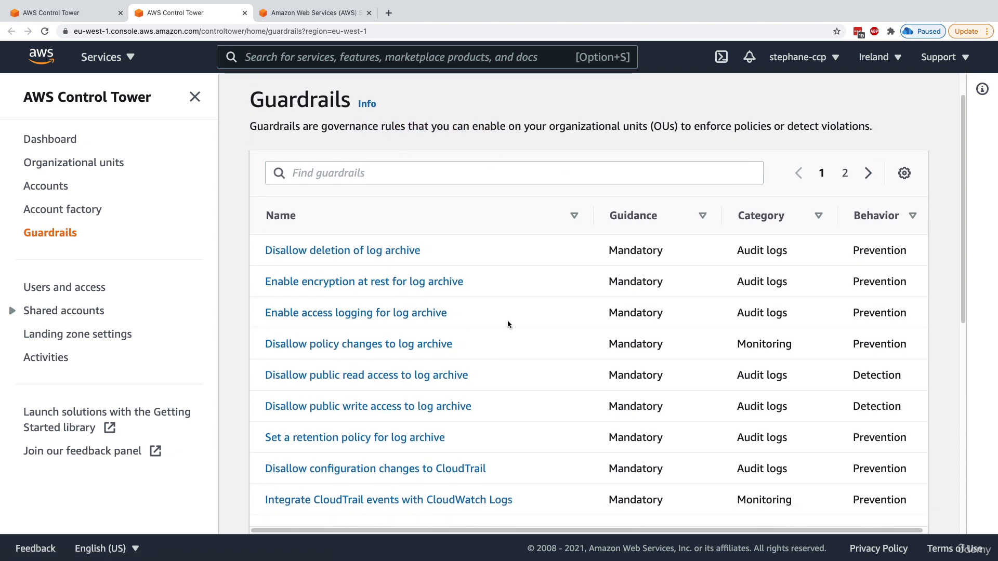
scroll(416, 317, "down", 1)
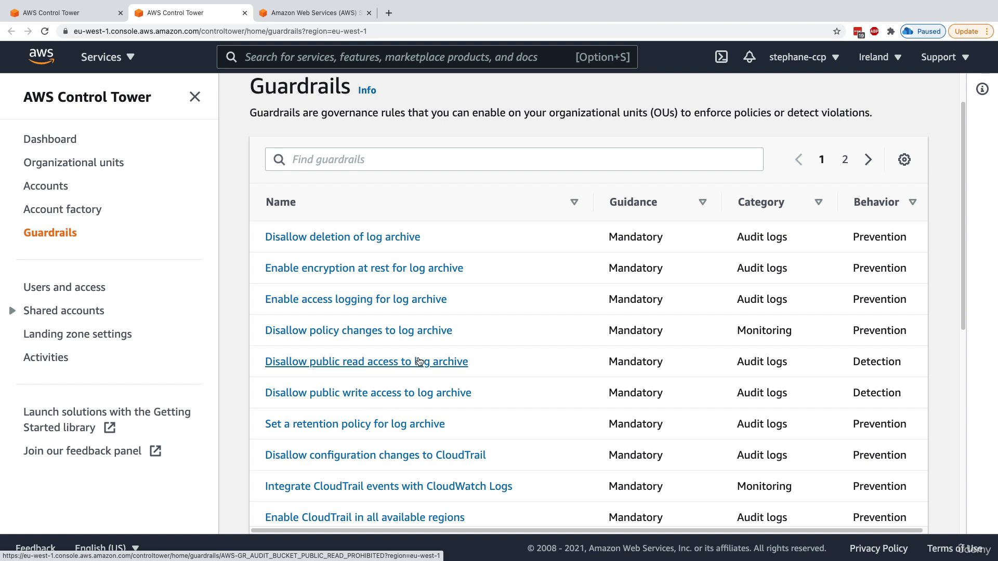
scroll(436, 373, "down", 3)
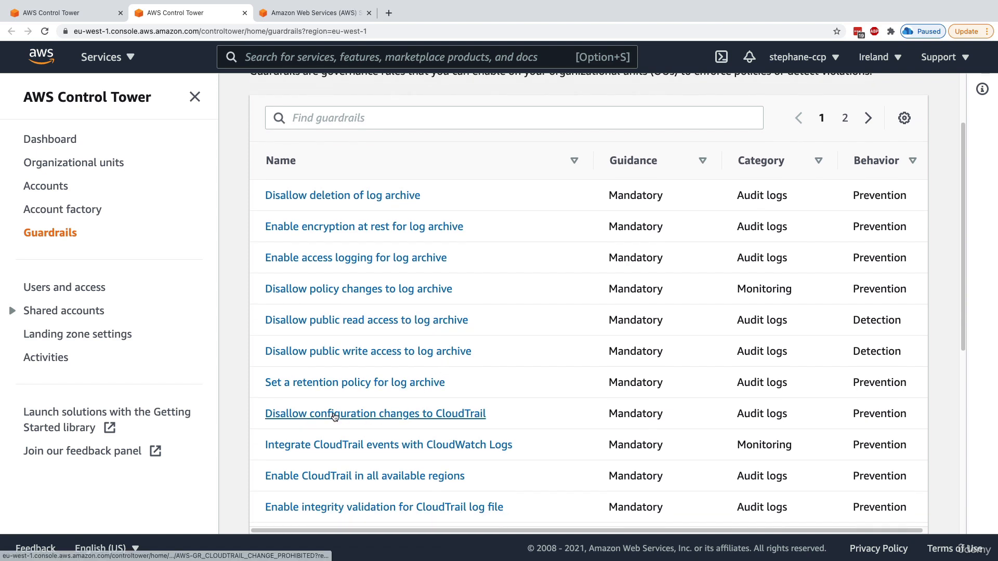
scroll(554, 407, "down", 3)
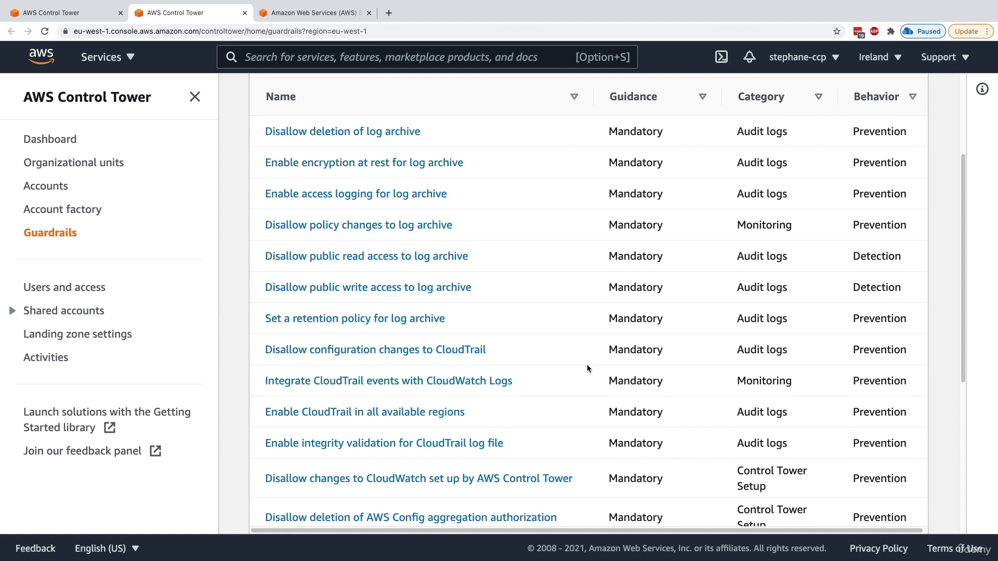
Browse the Accounts, Organizational units and Guardrails pages
left_click(46, 186)
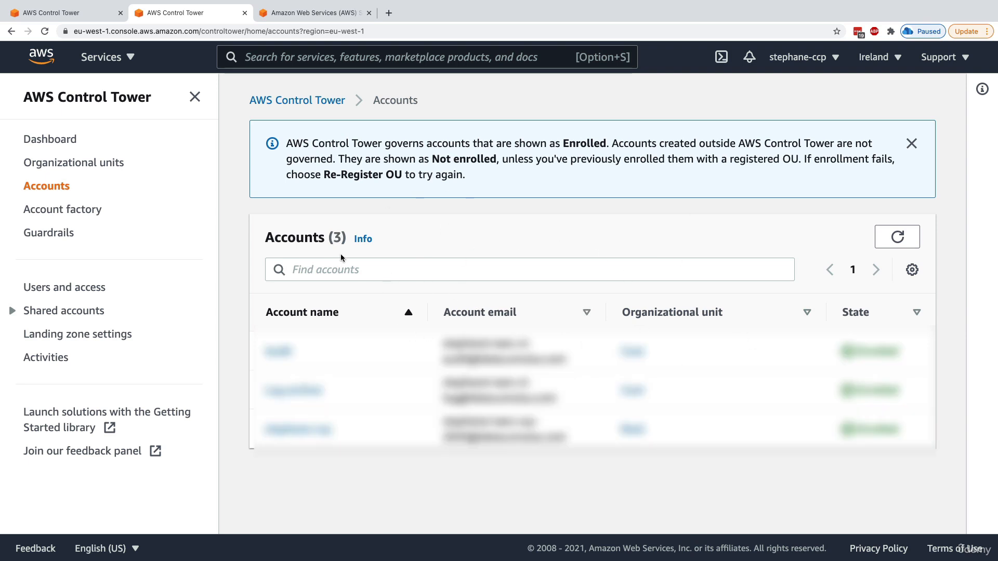
left_click(95, 165)
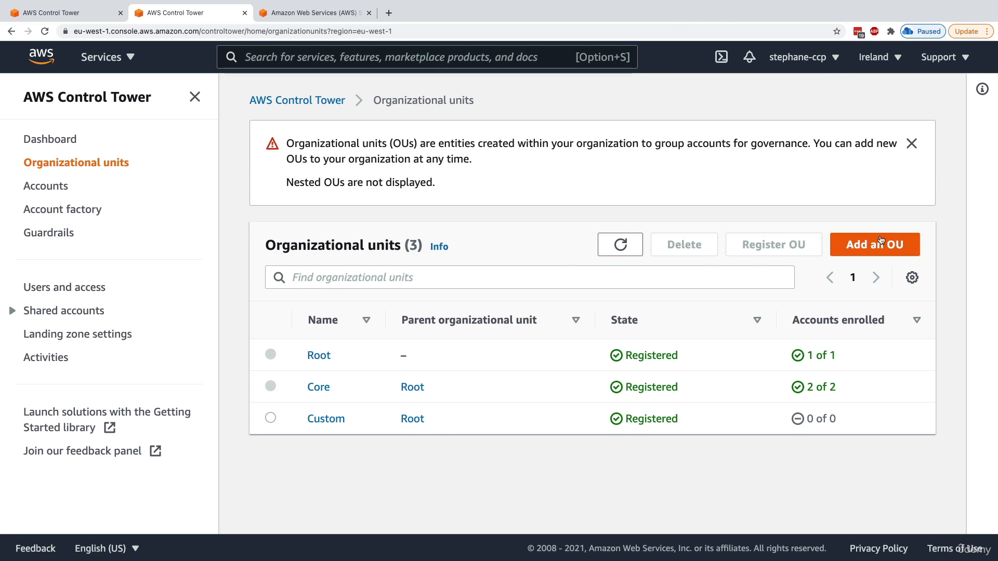
left_click(61, 235)
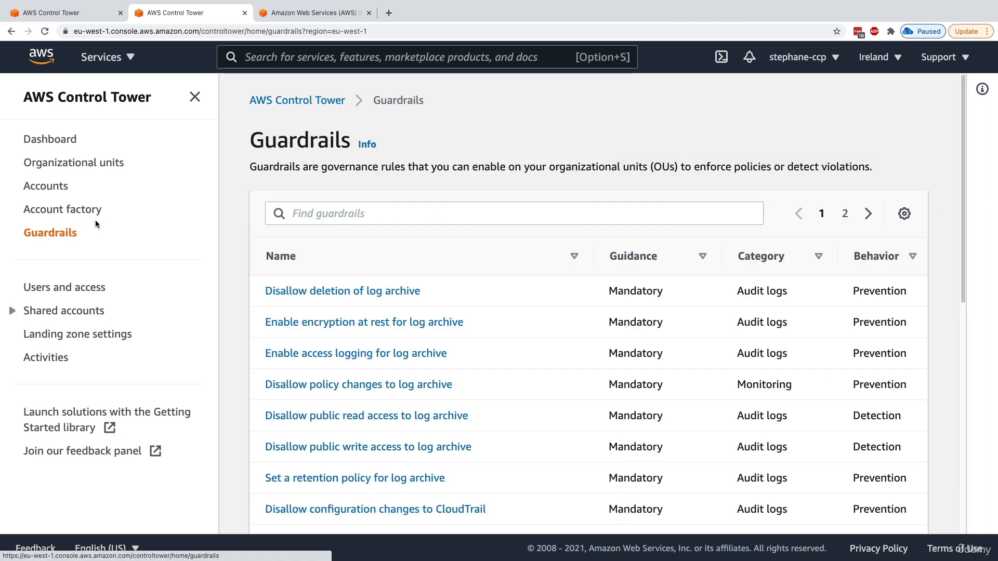
Review the Account factory network configuration, then go to Users and access
left_click(82, 211)
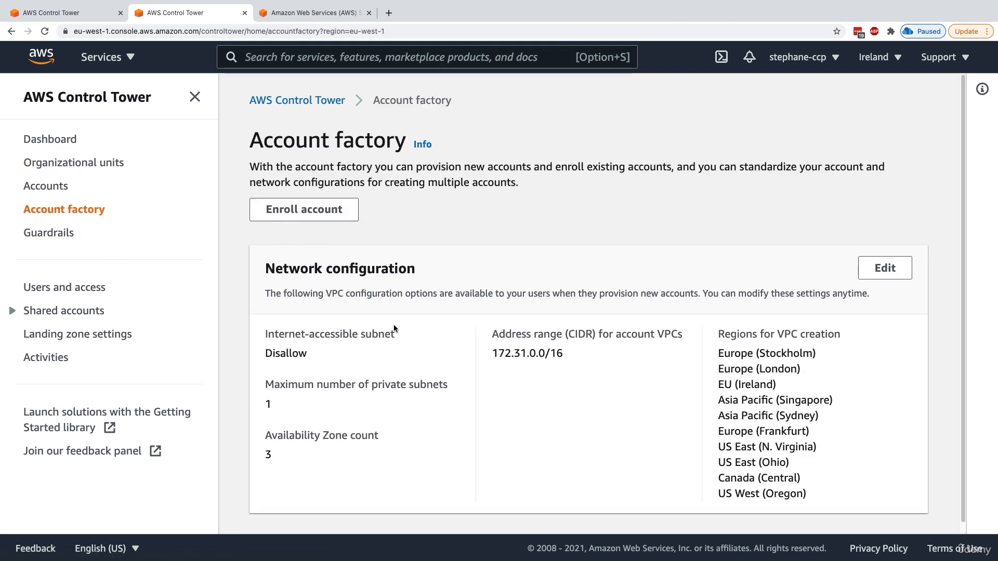
scroll(383, 368, "down", 1)
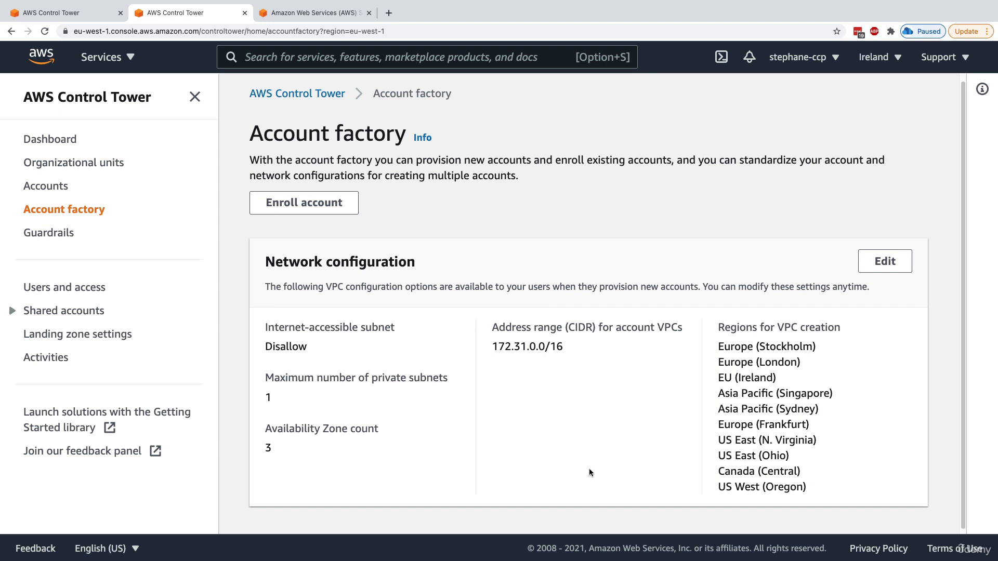
scroll(544, 300, "down", 1)
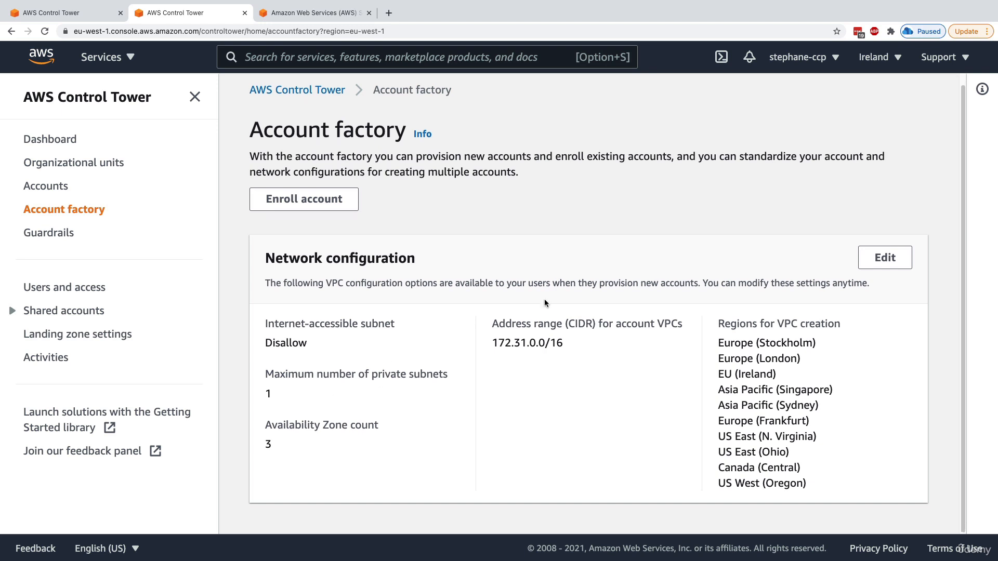
left_click(99, 289)
Review the Users and access page's user identity management and AWS SSO directory
scroll(379, 330, "down", 2)
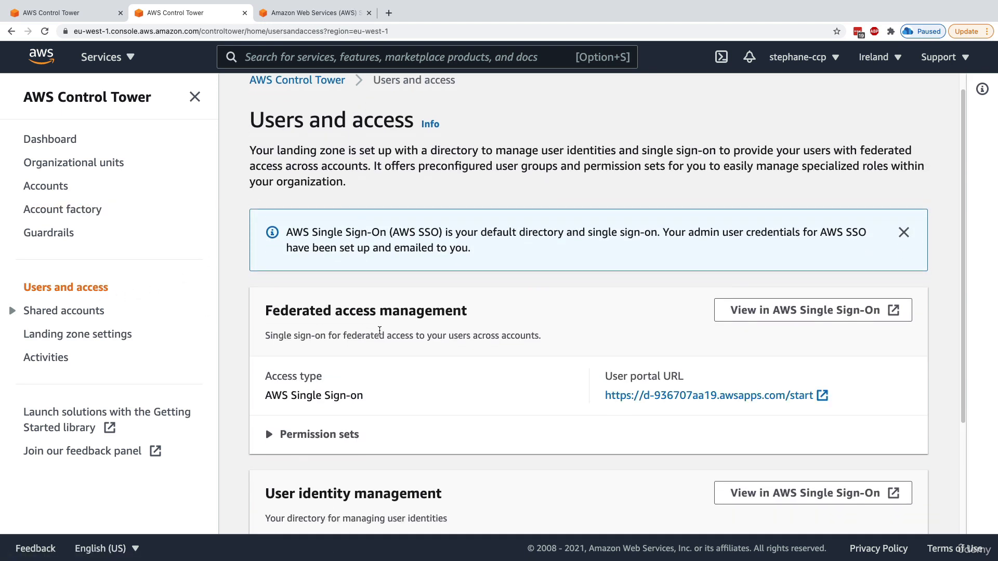
scroll(380, 330, "down", 1)
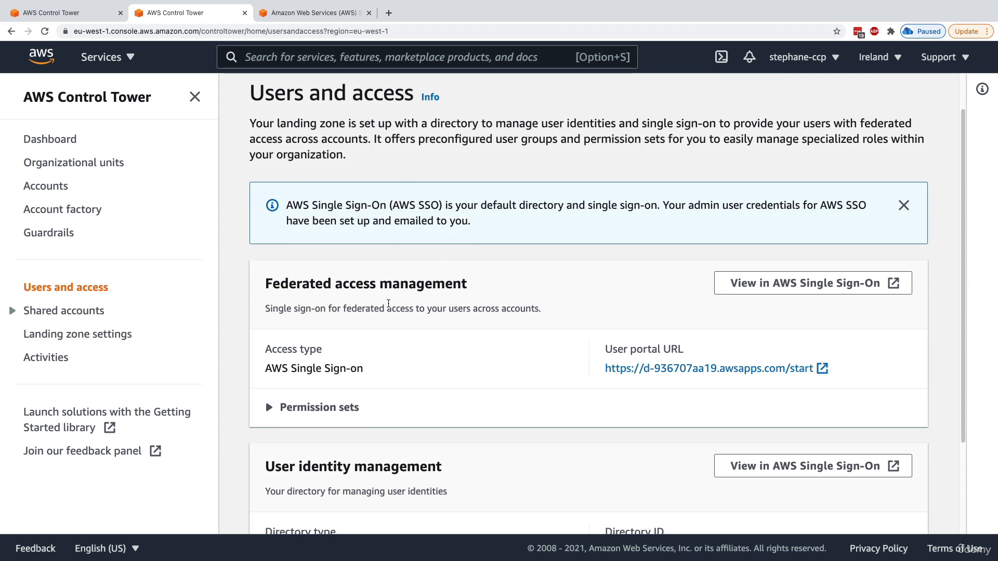
scroll(344, 405, "down", 1)
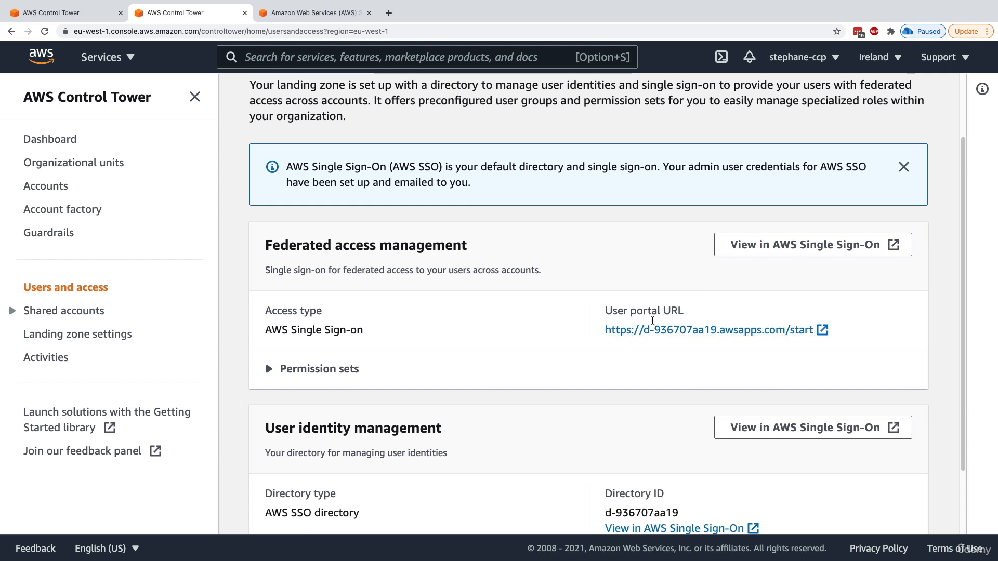
scroll(466, 388, "down", 3)
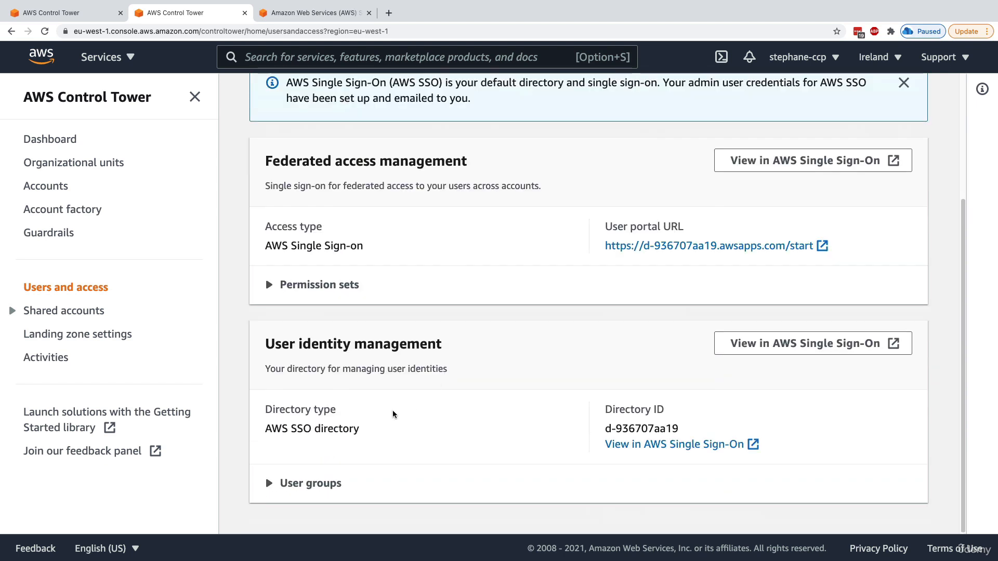
left_click_drag(275, 344, 422, 346)
left_click(366, 421)
triple_click(312, 429)
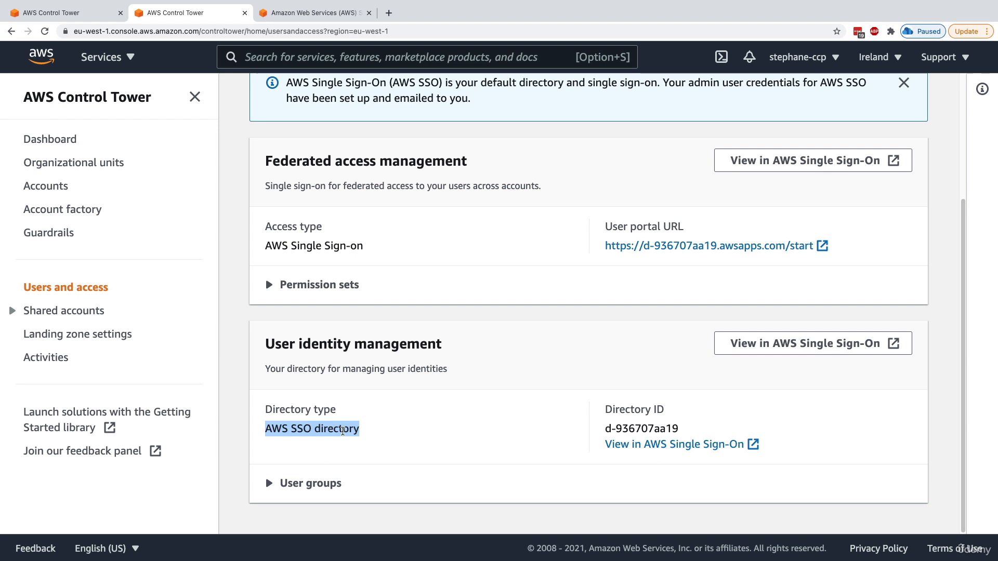
Expand Shared accounts and open Landing zone settings, glancing at the sign-in tab
left_click(56, 312)
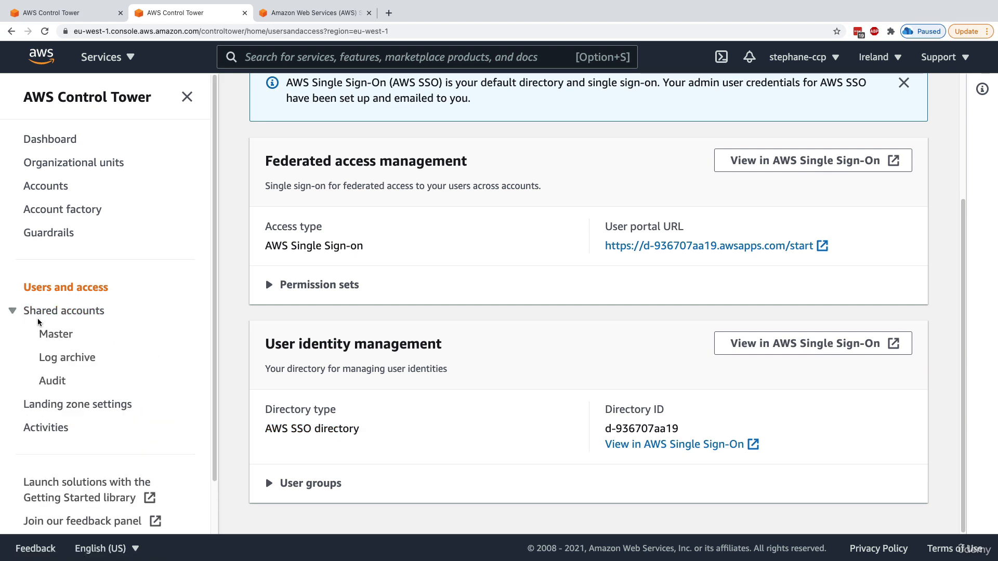
left_click(61, 406)
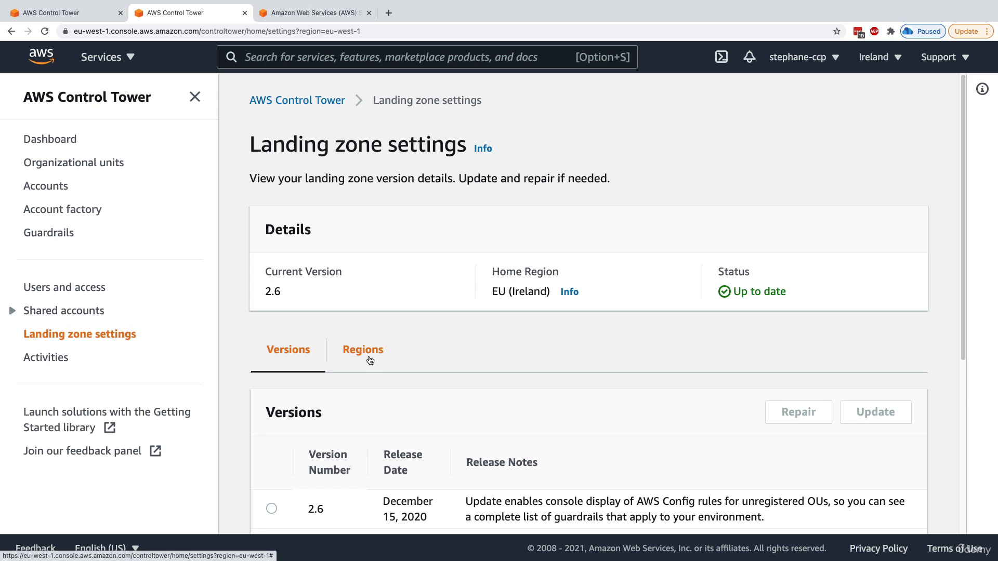
left_click(328, 14)
left_click(201, 16)
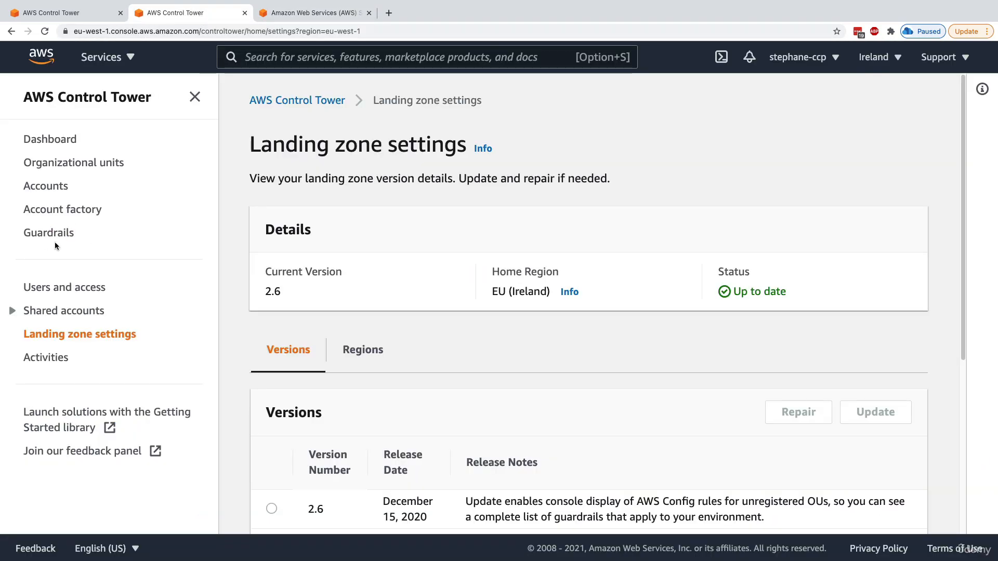
Sign in to the SSO user portal using the saved account password
left_click(285, 18)
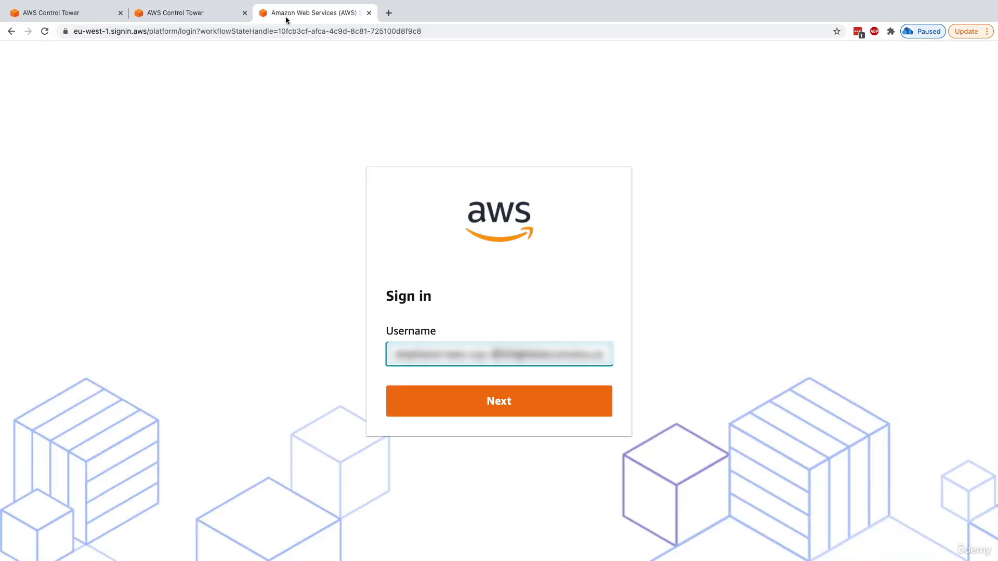
left_click(508, 401)
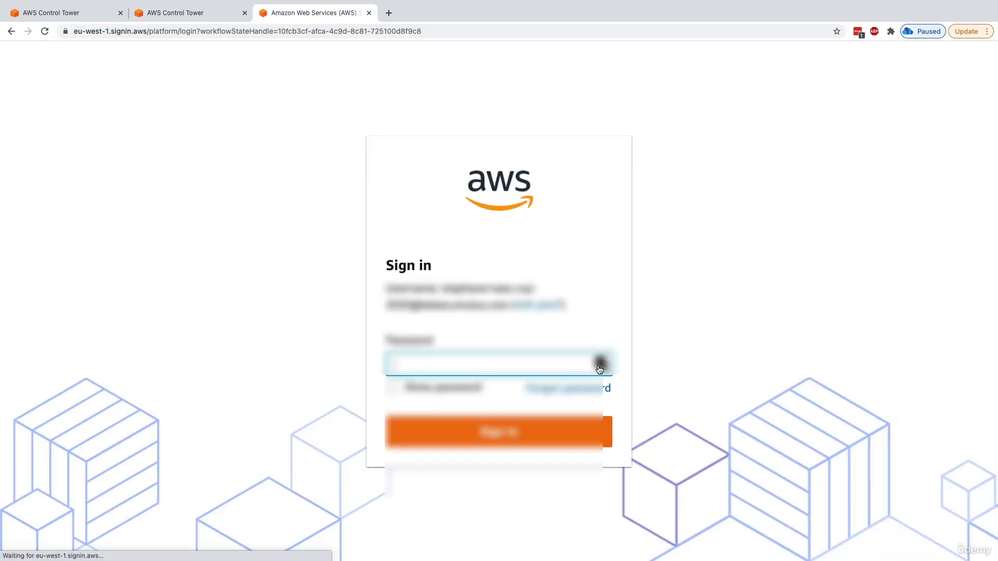
left_click(600, 363)
left_click(513, 464)
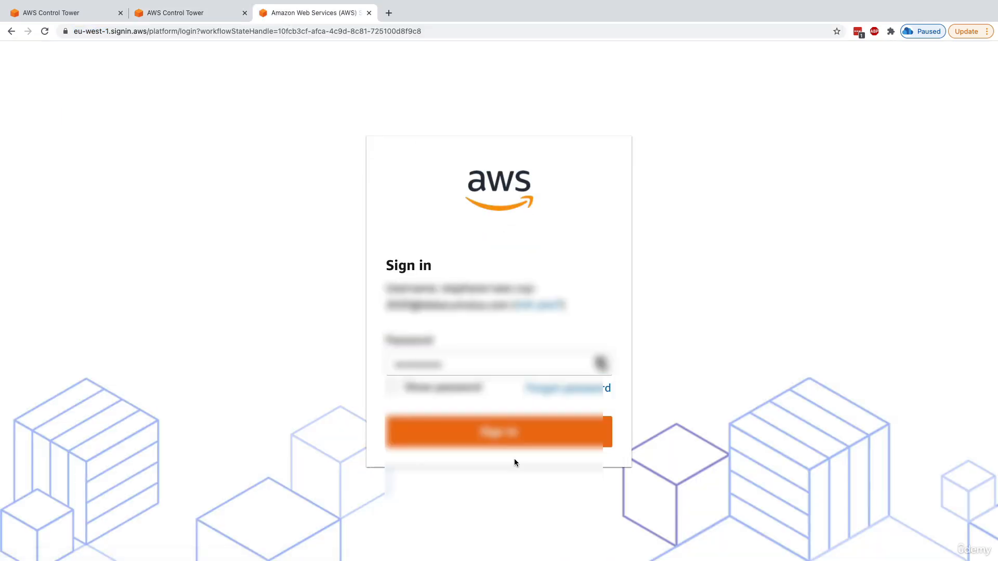
left_click(510, 432)
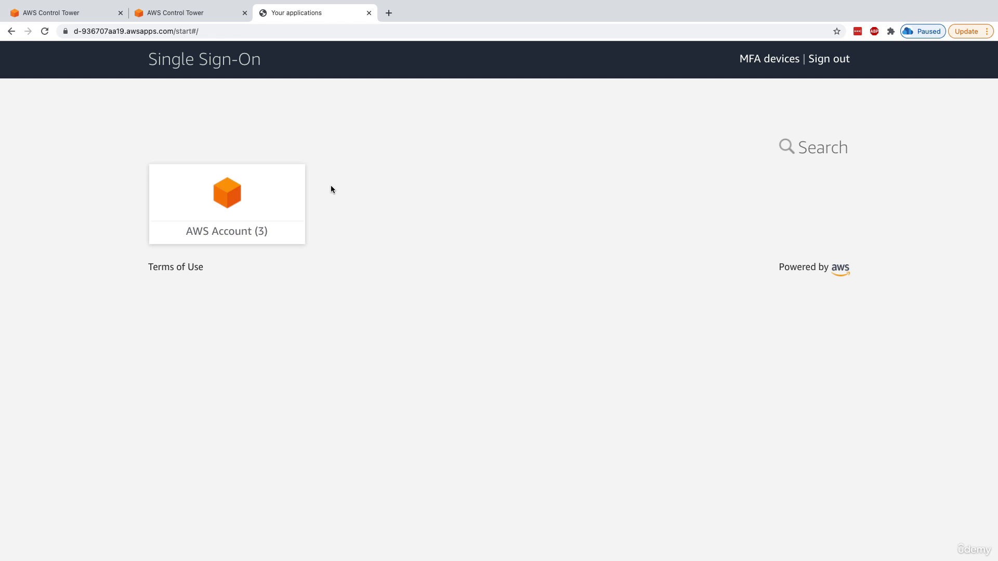
Open the Audit account's Management Console with AdministratorAccess and switch to its new tab
left_click(290, 217)
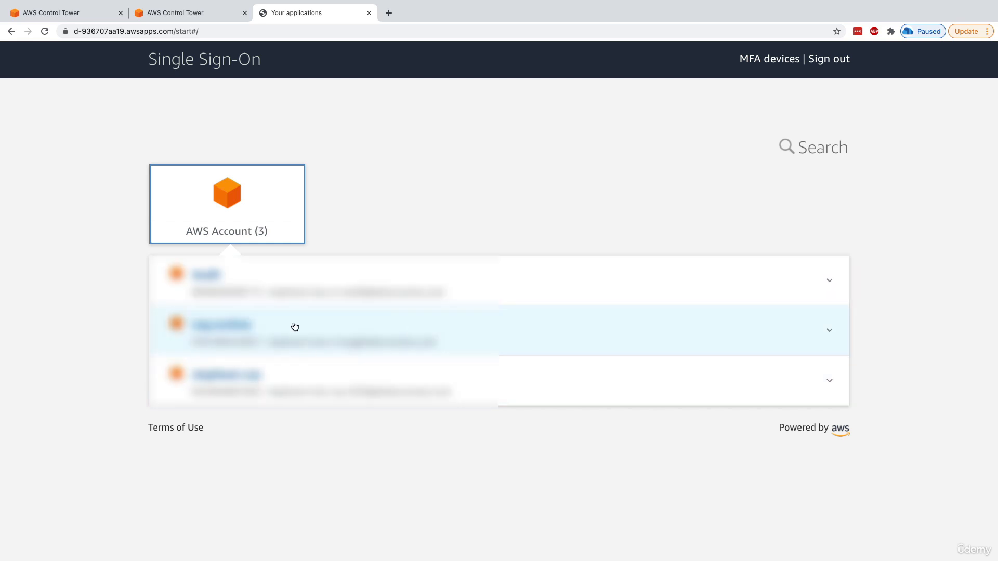
left_click(491, 292)
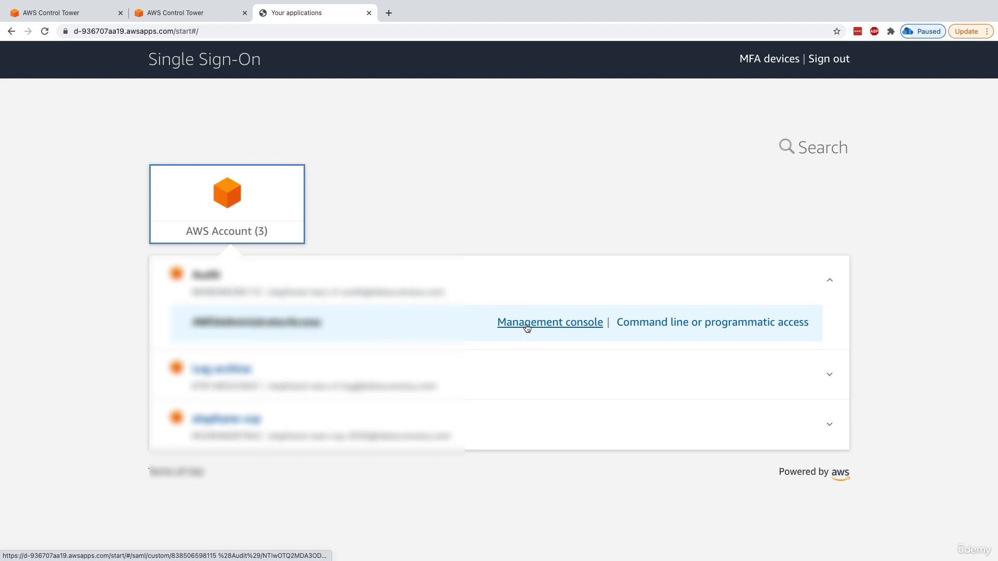
left_click(533, 323)
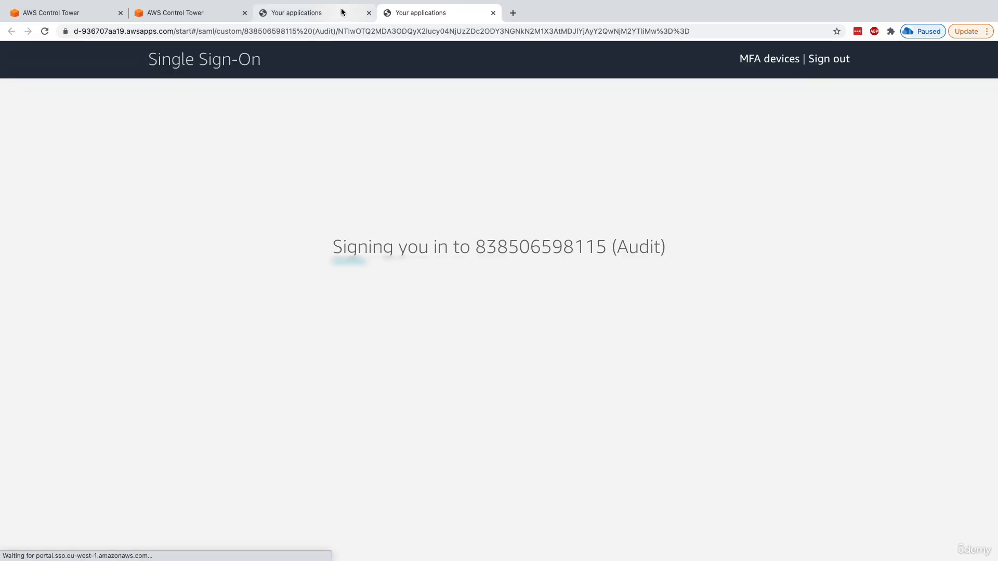
left_click(340, 11)
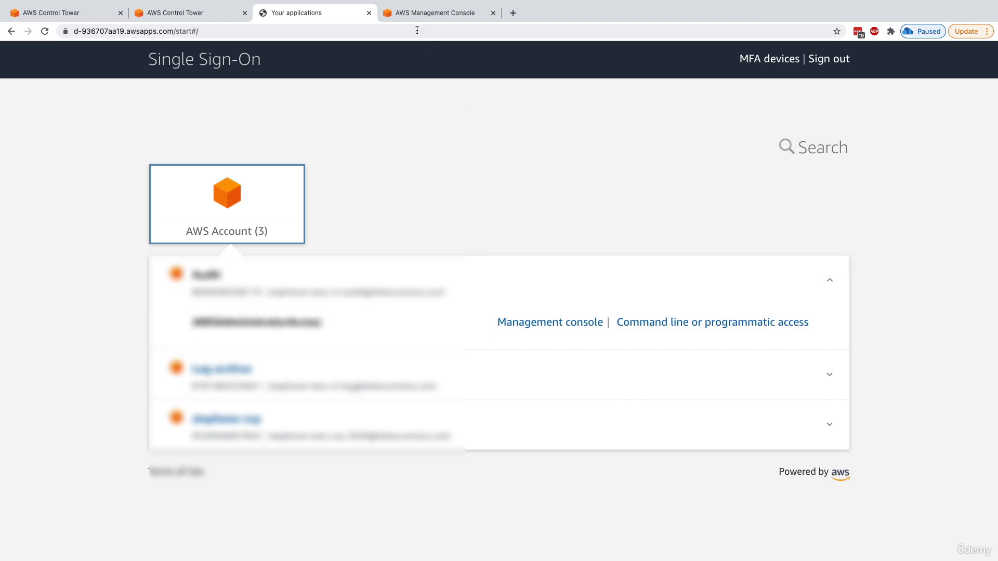
left_click(431, 16)
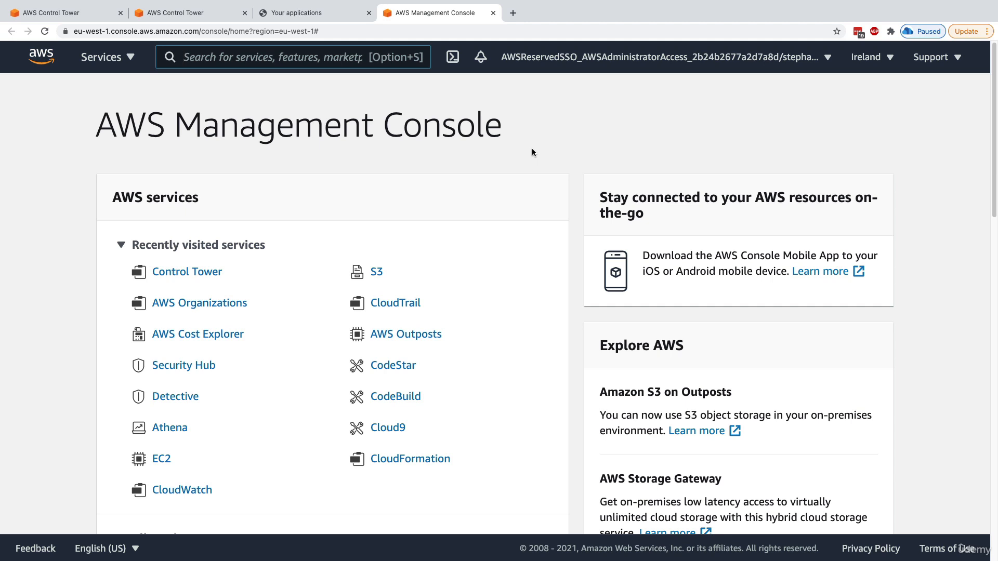
Open the third account's console with AdministratorAccess from the SSO portal and close the duplicate tab
key("ctrl+Tab")
key("ctrl+Tab")
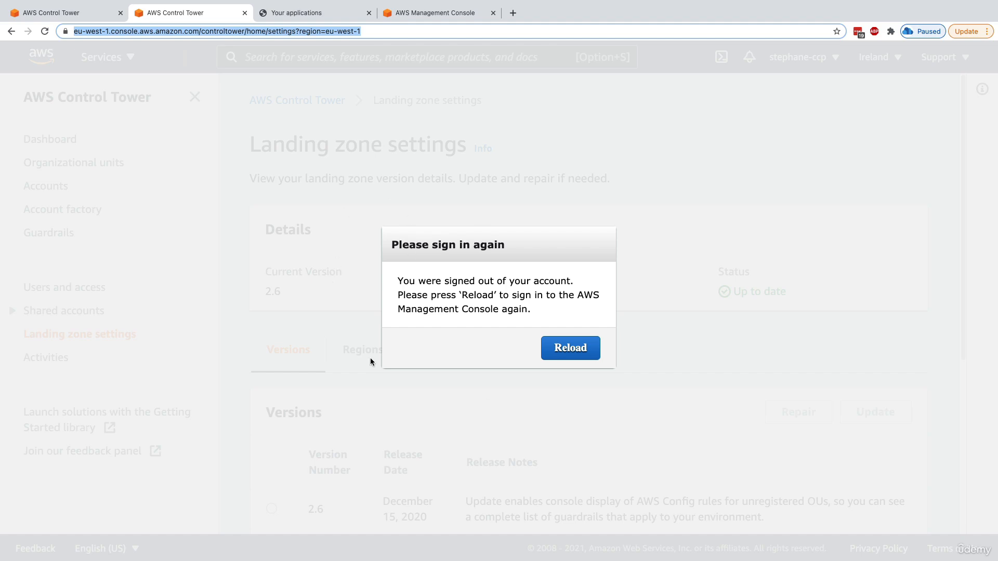
key("ctrl+Tab")
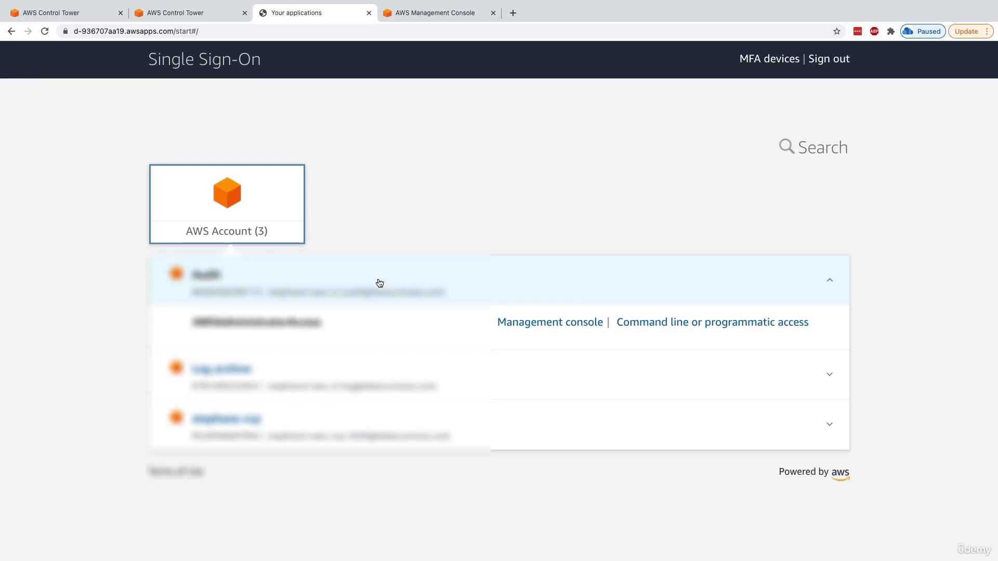
left_click(334, 432)
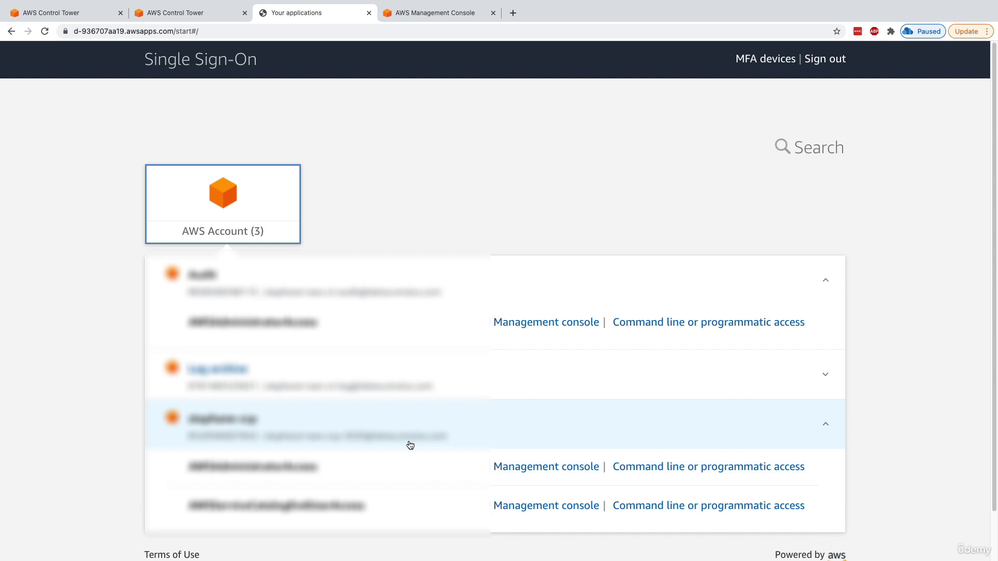
left_click(534, 474)
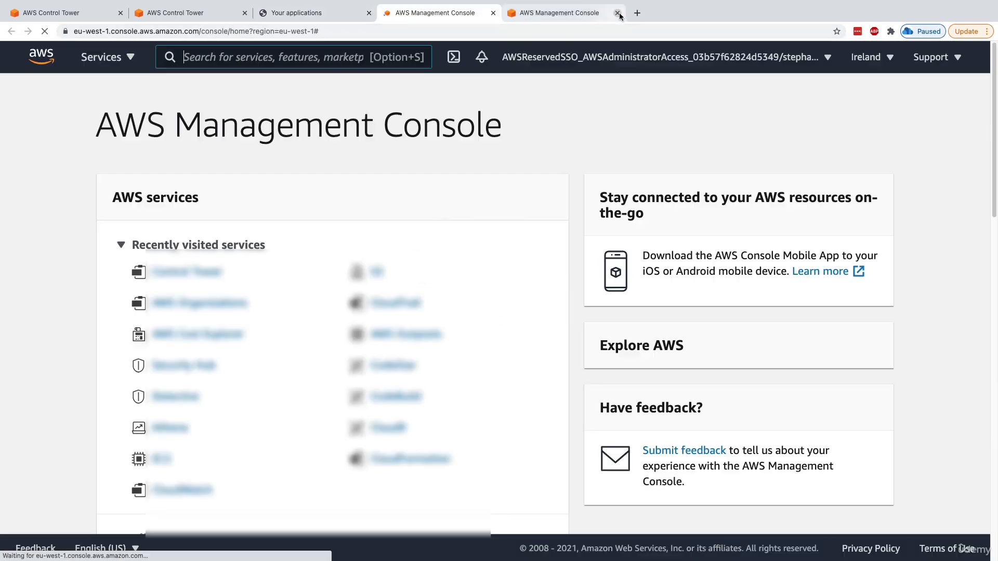
left_click(617, 13)
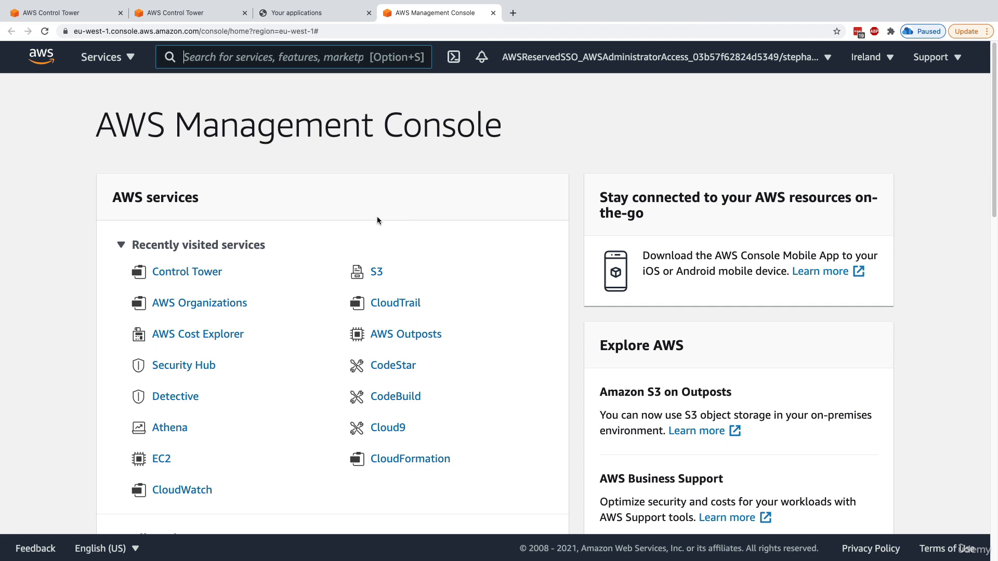